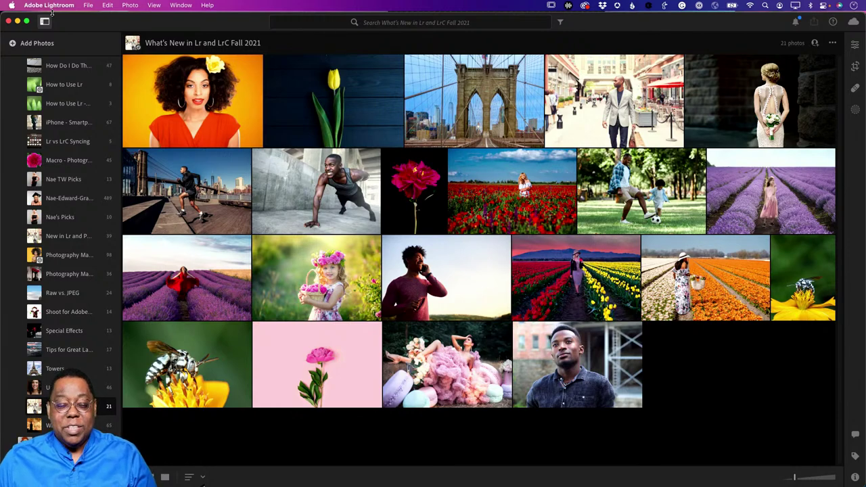
Switch to Lightroom Classic to view the What's New in Lr and LrC Fall 2021 collection, and return to Lightroom
{"action": "key", "text": "cmd+Tab"}
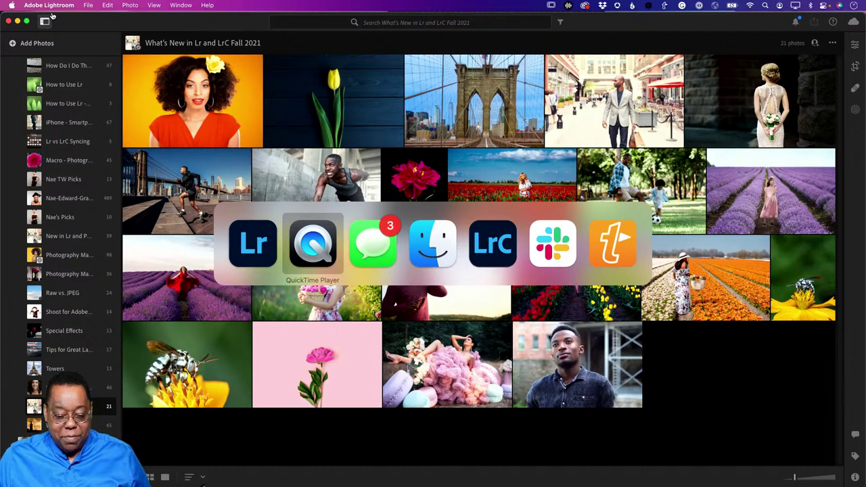
{"action": "key", "text": "super+Tab"}
{"action": "key", "text": "super+Tab"}
{"action": "key", "text": "super+Tab"}
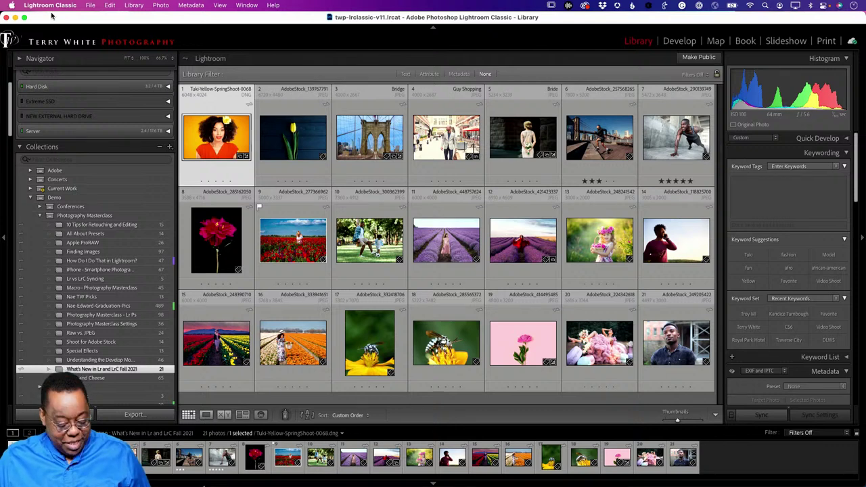
{"action": "key", "text": "super+Tab"}
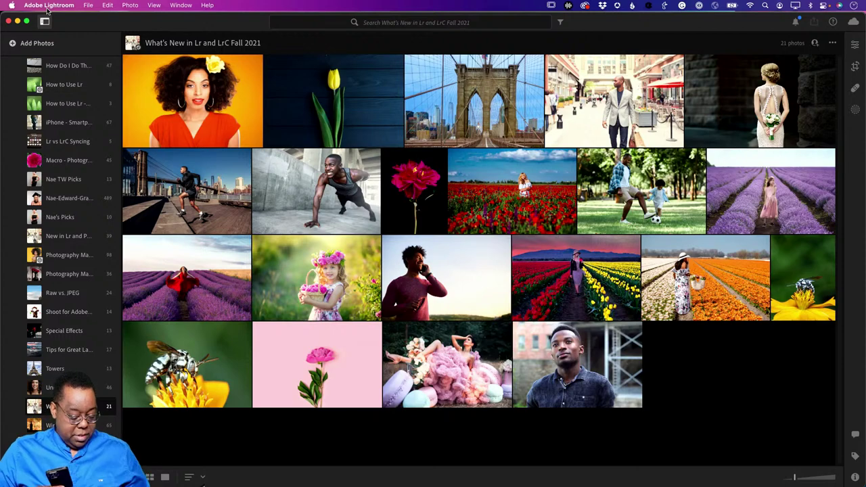
Switch to QuickTime Player to view the same album on the mirrored phone, and return to Lightroom
{"action": "key", "text": "super+Tab"}
{"action": "key", "text": "super+Tab"}
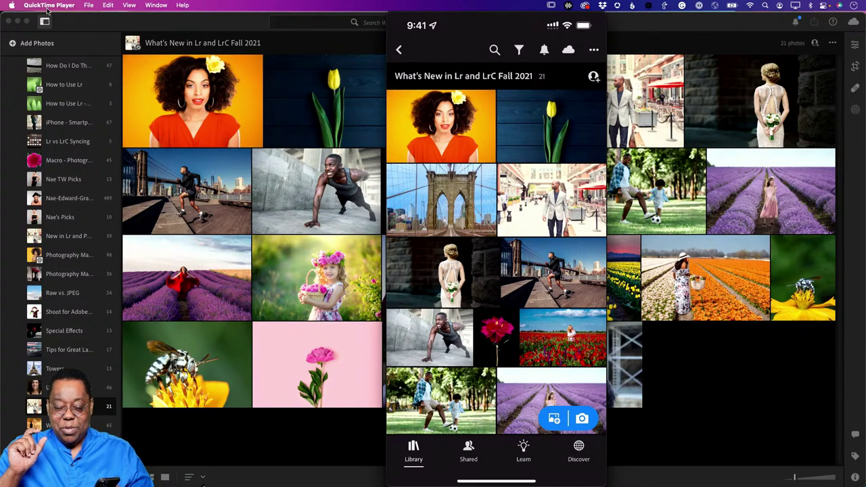
{"action": "left_click", "coordinate": [567, 51]}
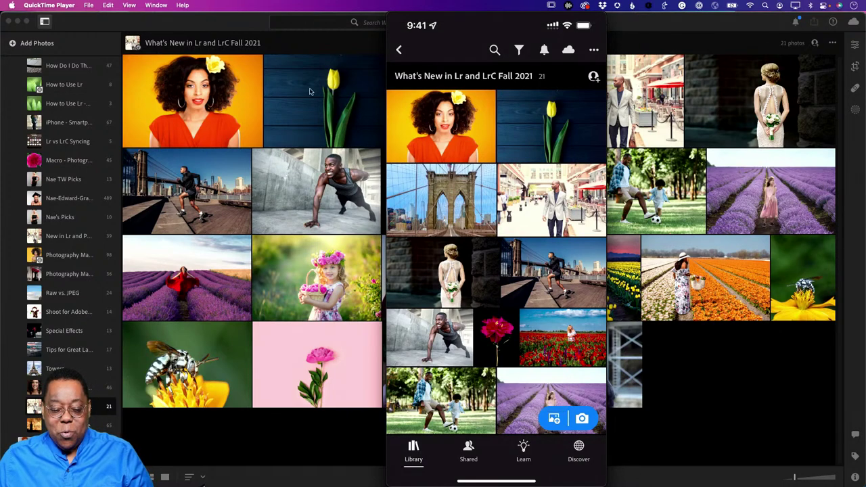
{"action": "left_click", "coordinate": [243, 32]}
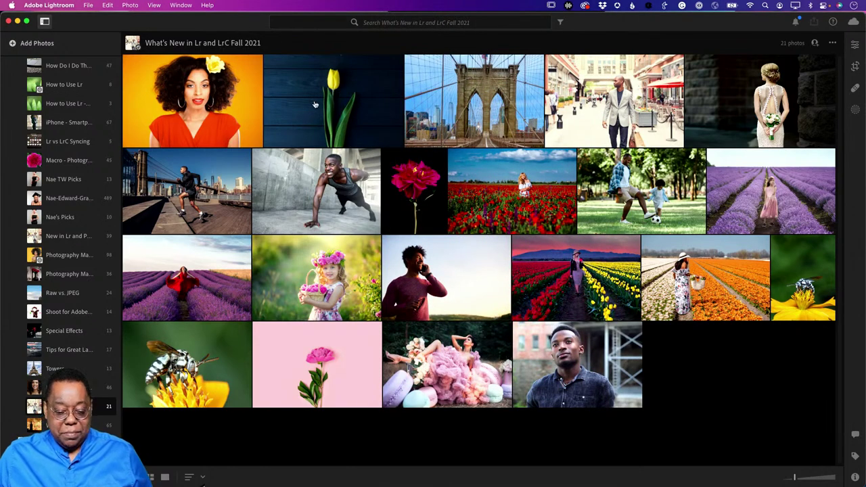
Switch to Lightroom Classic and check its cloud storage and sync status
{"action": "key", "text": "super+Tab"}
{"action": "key", "text": "super+Tab"}
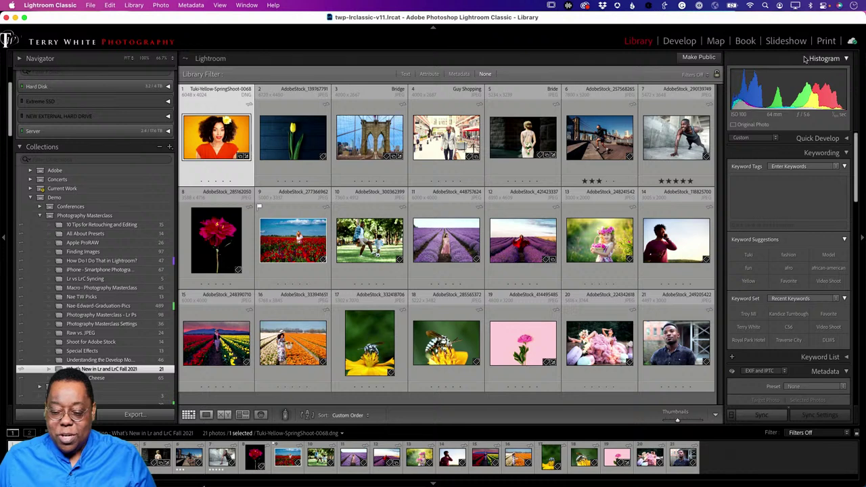
{"action": "left_click", "coordinate": [852, 43]}
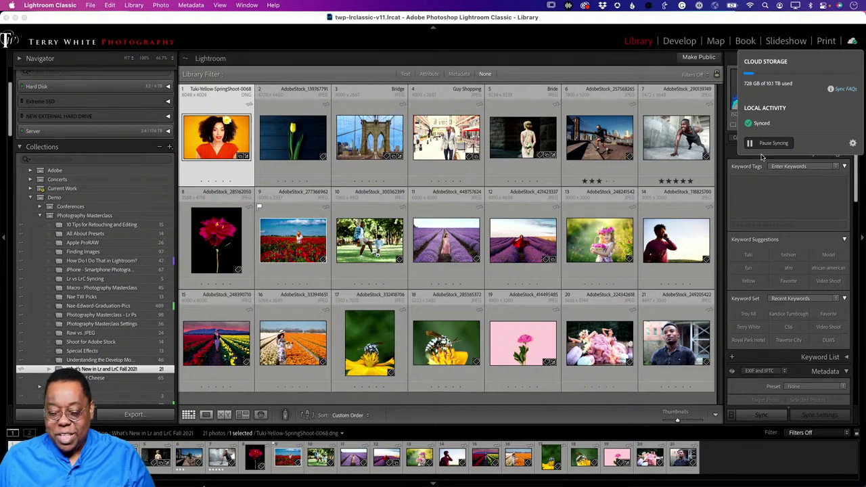
{"action": "left_click", "coordinate": [851, 41]}
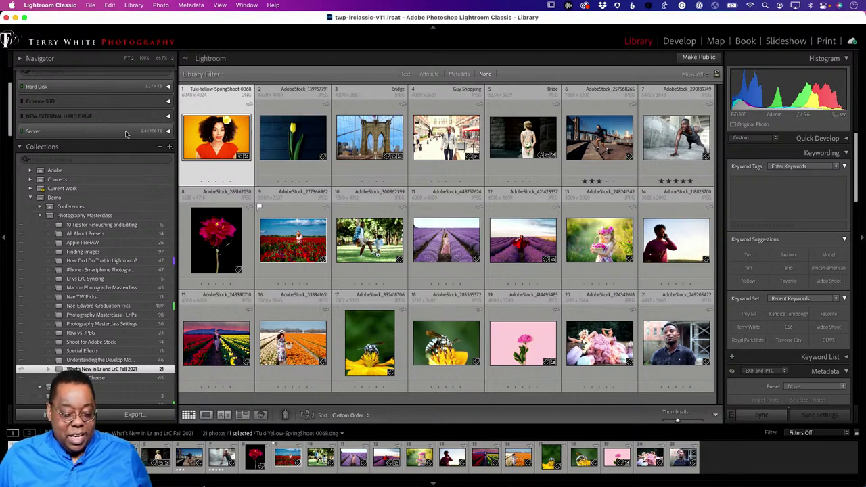
Create the collection "Keeping Everything In Sync" inside the Photography Masterclass set, without including selected photos and with Sync with Lightroom off
{"action": "left_click", "coordinate": [167, 148]}
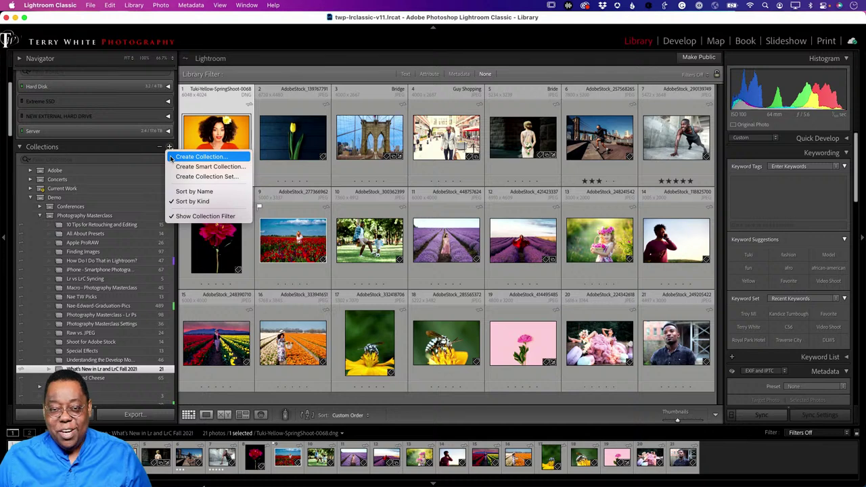
{"action": "left_click", "coordinate": [171, 157]}
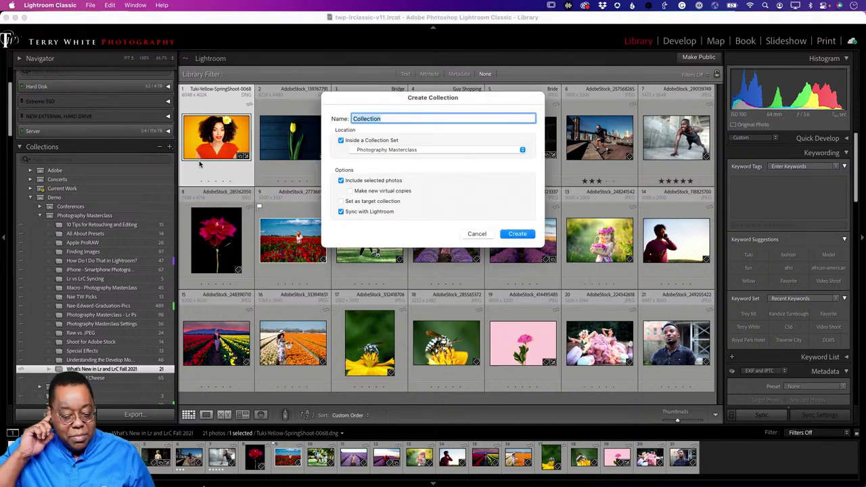
{"action": "type", "text": "Kee"}
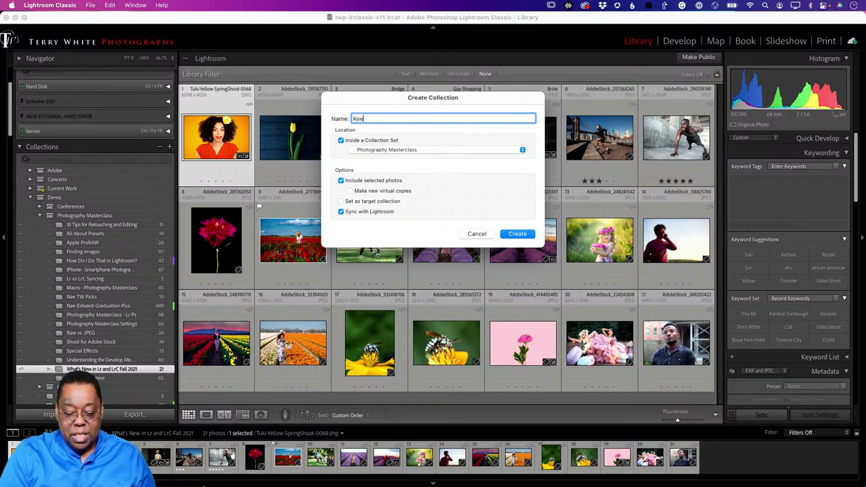
{"action": "type", "text": "ping Everythin"}
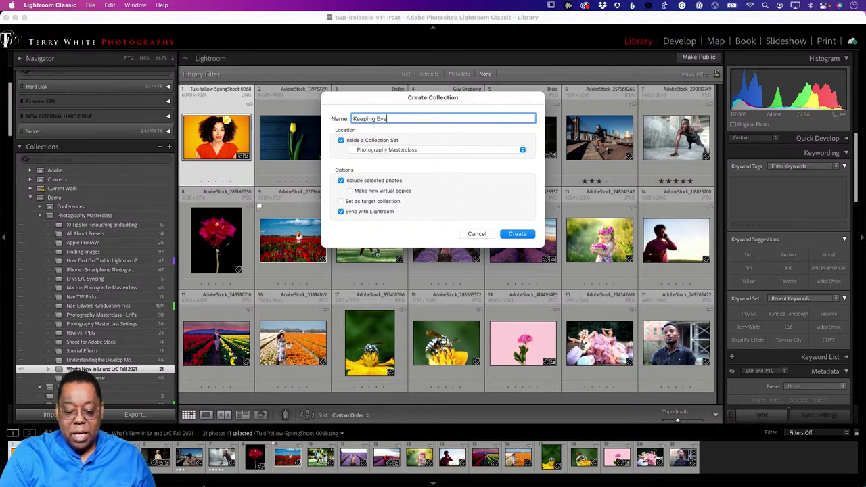
{"action": "type", "text": "In Sync"}
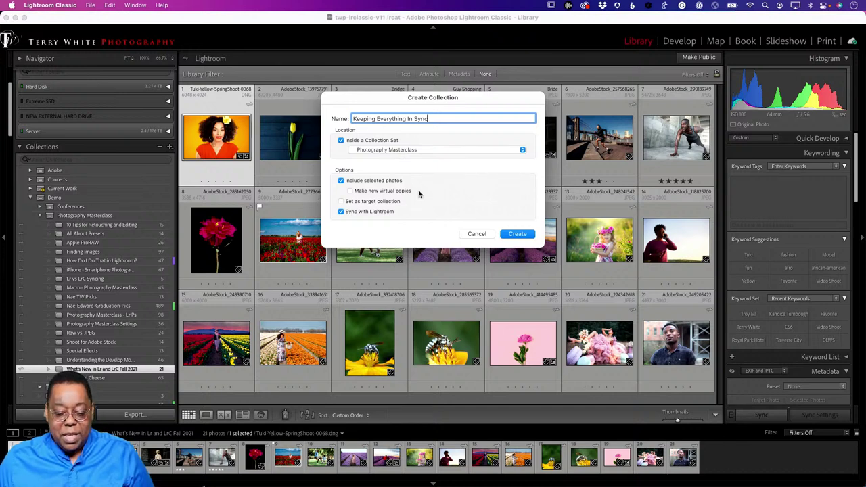
{"action": "left_click", "coordinate": [341, 180]}
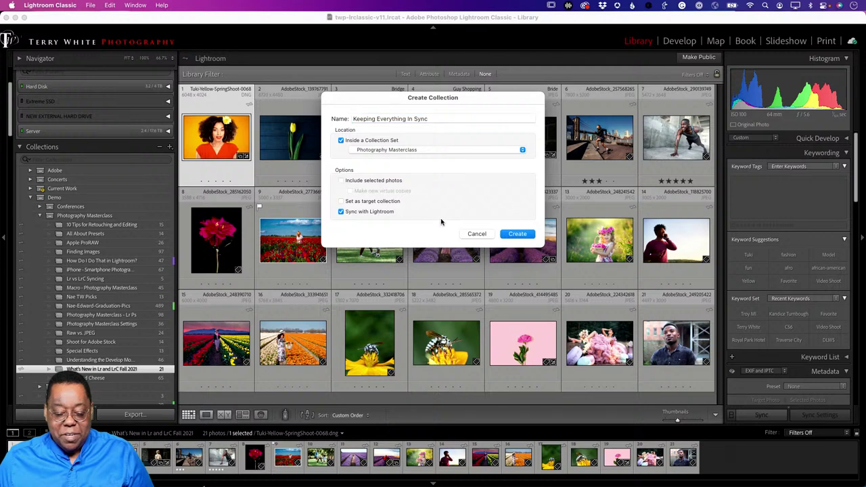
{"action": "left_click", "coordinate": [341, 211]}
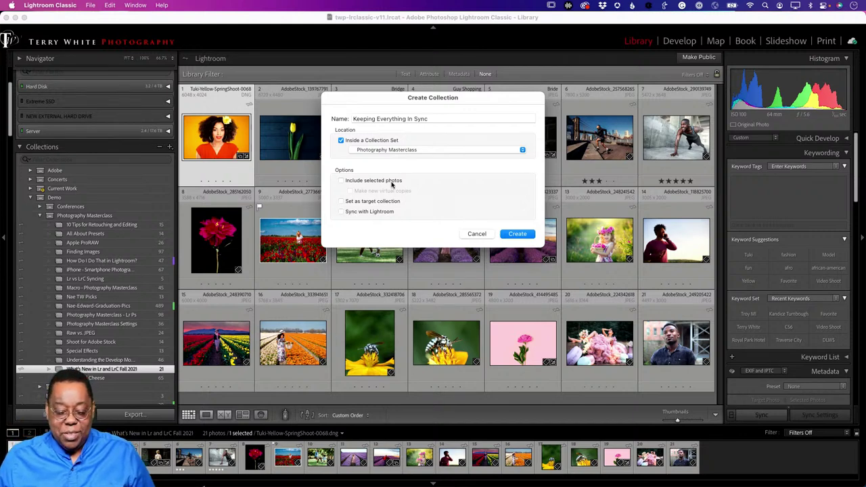
{"action": "left_click", "coordinate": [520, 235]}
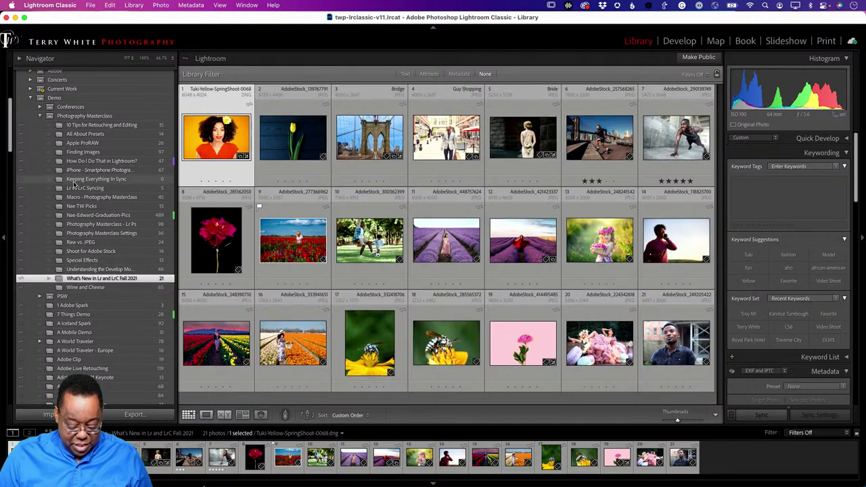
Select the Keeping Everything In Sync collection and enable its syncing with Lightroom
{"action": "left_click", "coordinate": [74, 180]}
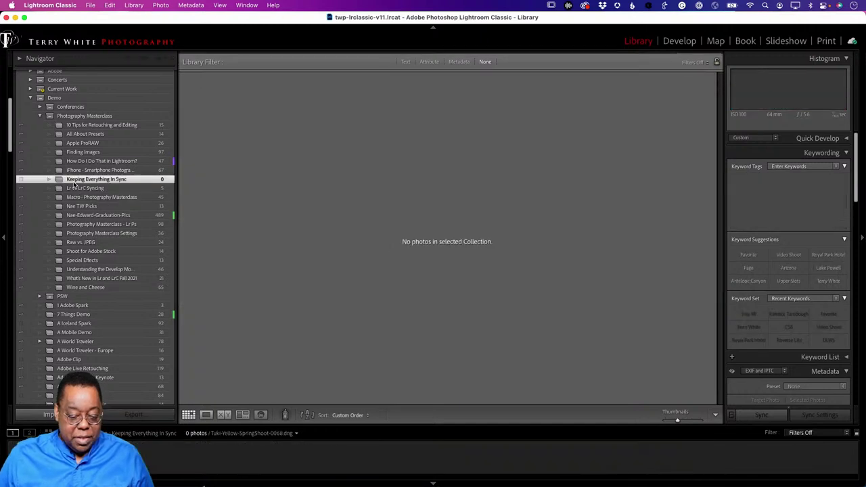
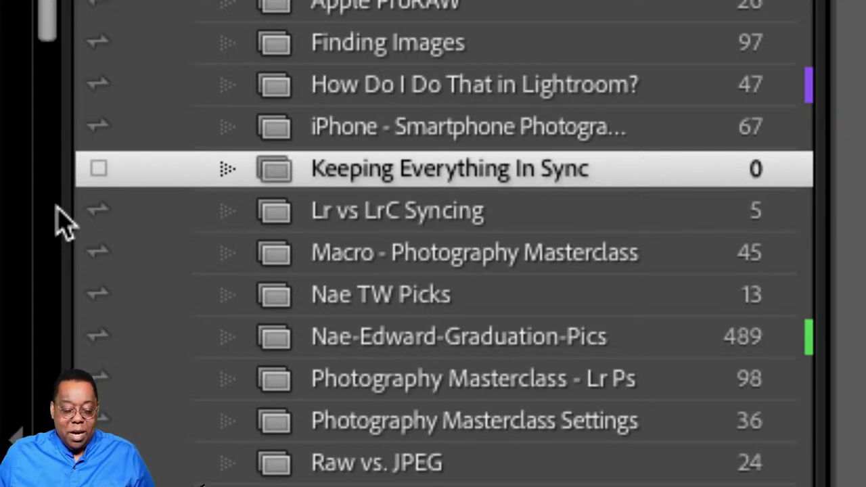
{"action": "left_click", "coordinate": [99, 175]}
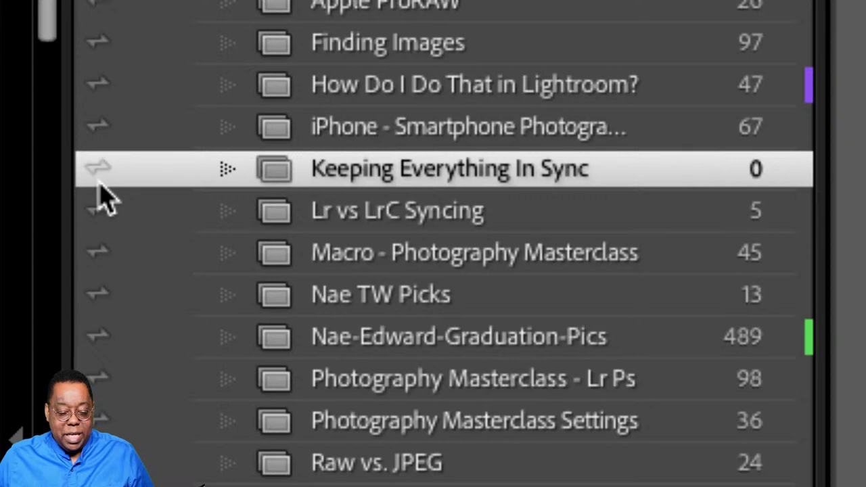
{"action": "left_click", "coordinate": [99, 173]}
{"action": "left_click", "coordinate": [99, 174]}
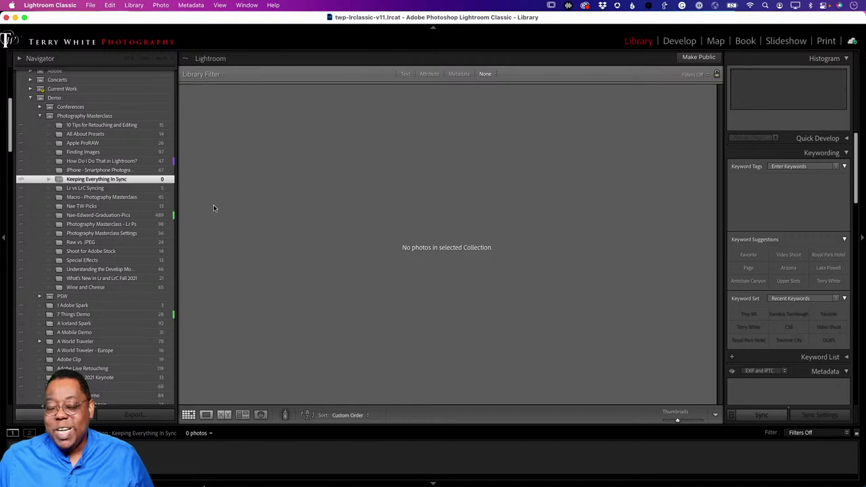
Switch to Lightroom, move the Keeping Everything In Sync album into the Photography Masterclass folder, and collapse the Adobe folder
{"action": "key", "text": "super+Tab"}
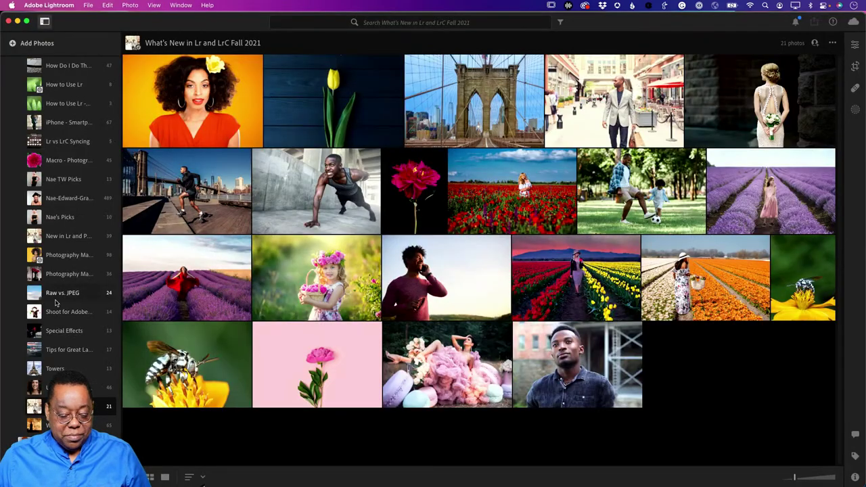
{"action": "scroll", "coordinate": [58, 301], "scroll_direction": "down", "scroll_amount": 10}
{"action": "scroll", "coordinate": [58, 301], "scroll_direction": "down", "scroll_amount": 15}
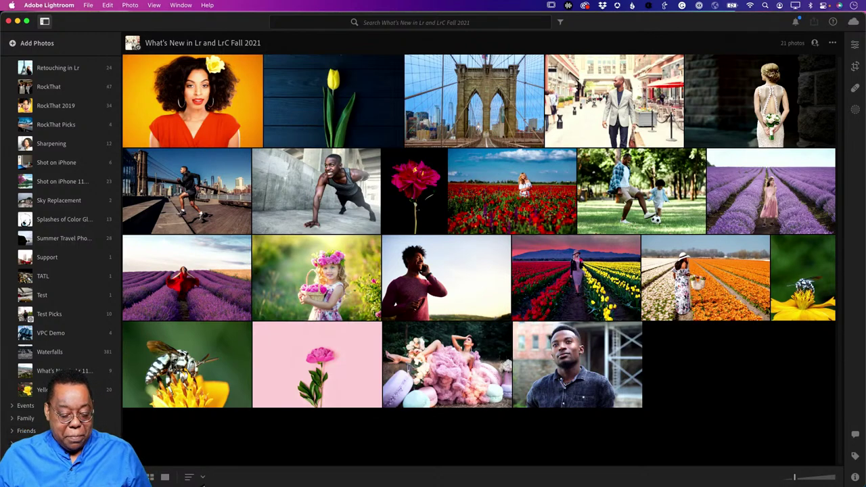
{"action": "scroll", "coordinate": [59, 353], "scroll_direction": "up", "scroll_amount": 15}
{"action": "scroll", "coordinate": [60, 353], "scroll_direction": "up", "scroll_amount": 20}
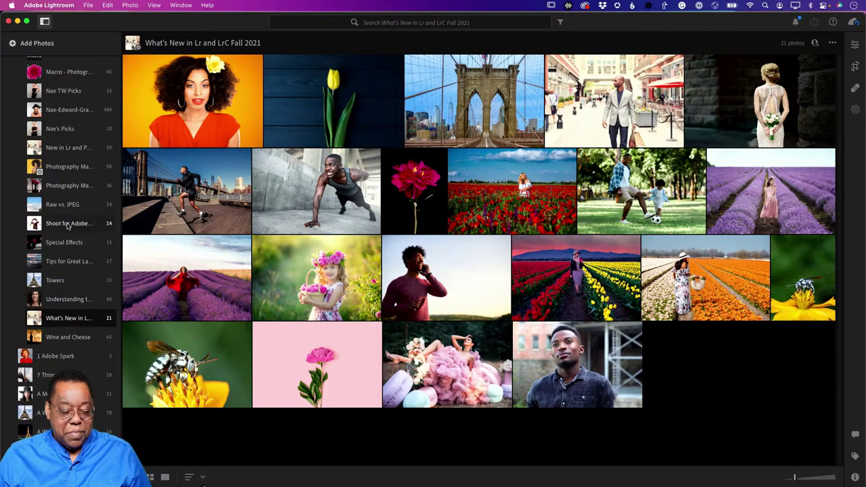
{"action": "scroll", "coordinate": [61, 230], "scroll_direction": "up", "scroll_amount": 20}
{"action": "scroll", "coordinate": [24, 170], "scroll_direction": "up", "scroll_amount": 5}
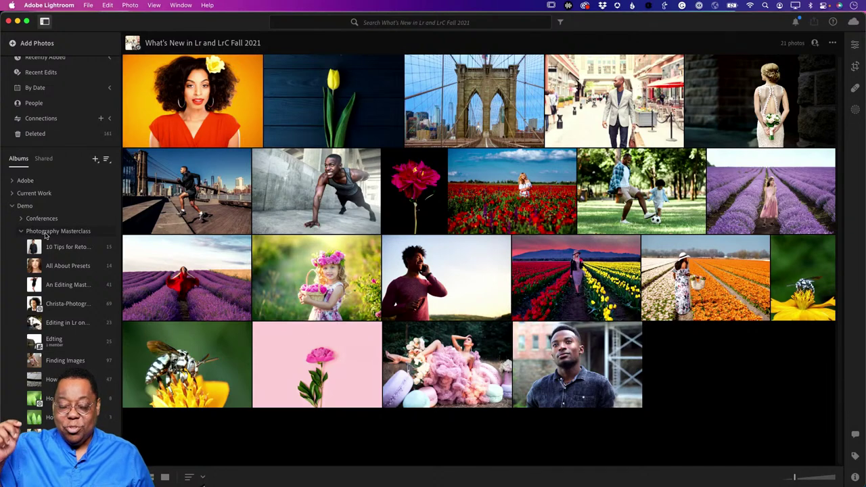
{"action": "scroll", "coordinate": [46, 234], "scroll_direction": "down", "scroll_amount": 15}
{"action": "scroll", "coordinate": [45, 235], "scroll_direction": "down", "scroll_amount": 5}
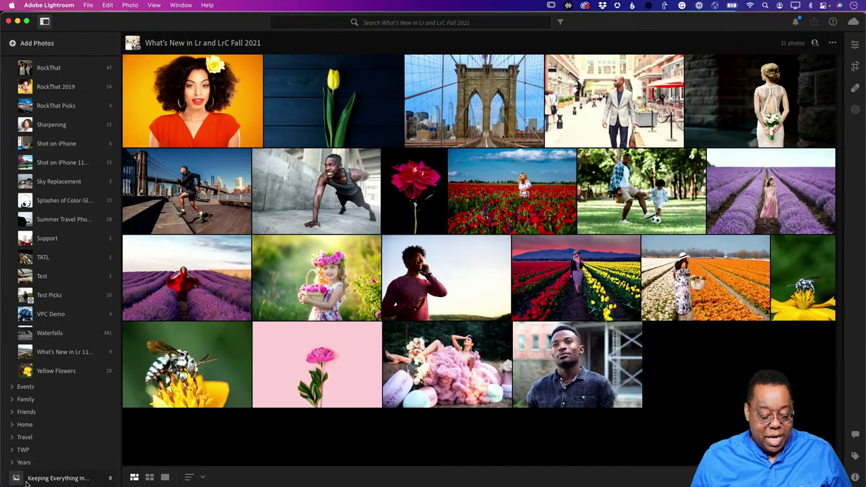
{"action": "mouse_move", "coordinate": [33, 477]}
{"action": "left_mouse_down"}
{"action": "mouse_move", "coordinate": [48, 423]}
{"action": "mouse_move", "coordinate": [57, 4]}
{"action": "mouse_move", "coordinate": [53, 80]}
{"action": "mouse_move", "coordinate": [314, 192]}
{"action": "mouse_move", "coordinate": [173, 343]}
{"action": "mouse_move", "coordinate": [514, 217]}
{"action": "mouse_move", "coordinate": [338, 290]}
{"action": "mouse_move", "coordinate": [450, 213]}
{"action": "mouse_move", "coordinate": [67, 465]}
{"action": "mouse_move", "coordinate": [65, 475]}
{"action": "mouse_move", "coordinate": [93, 178]}
{"action": "mouse_move", "coordinate": [83, 73]}
{"action": "mouse_move", "coordinate": [36, 59]}
{"action": "mouse_move", "coordinate": [54, 72]}
{"action": "mouse_move", "coordinate": [47, 423]}
{"action": "mouse_move", "coordinate": [51, 411]}
{"action": "left_mouse_up"}
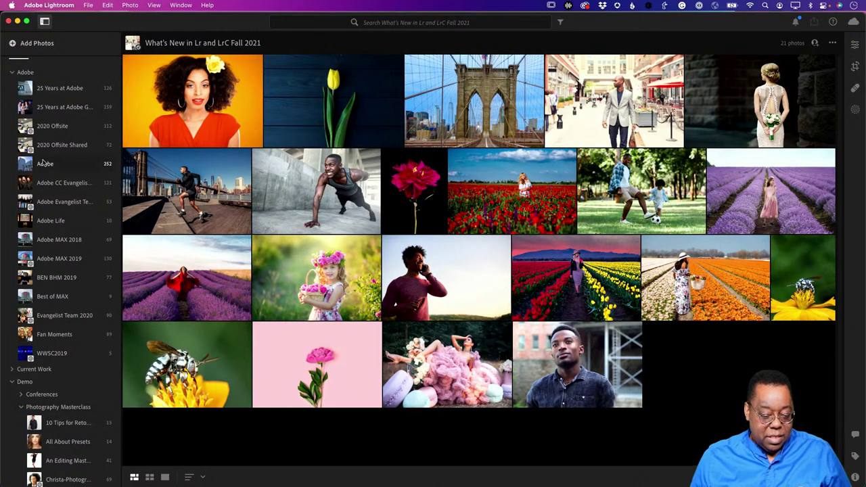
{"action": "left_click", "coordinate": [21, 76]}
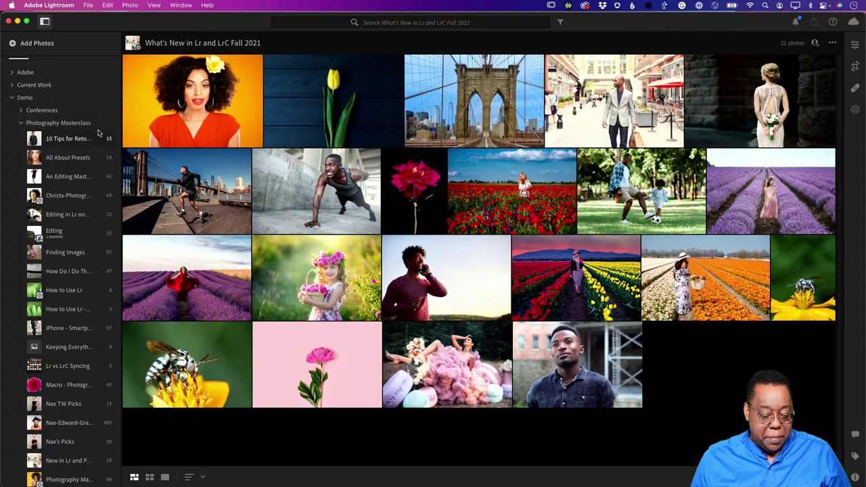
Open the Keeping Everything In Sync album and dismiss the search filters
{"action": "scroll", "coordinate": [55, 281], "scroll_direction": "down", "scroll_amount": 5}
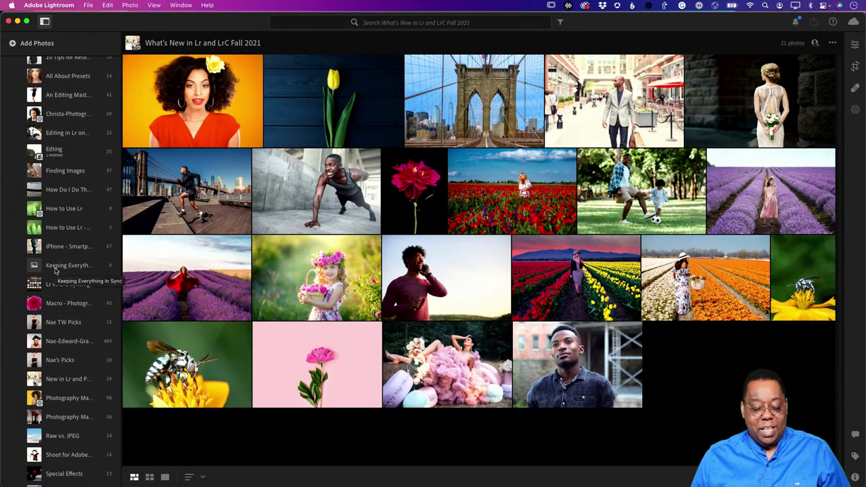
{"action": "left_click", "coordinate": [56, 270]}
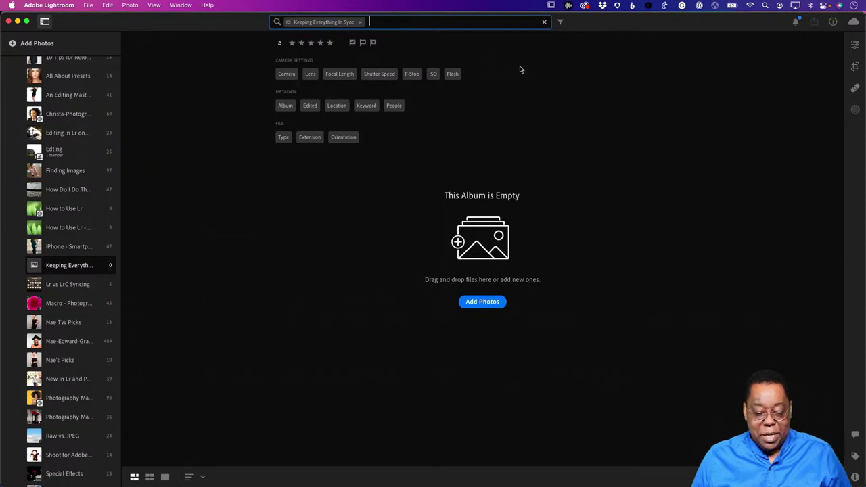
{"action": "left_click", "coordinate": [545, 21]}
{"action": "key", "text": "Escape"}
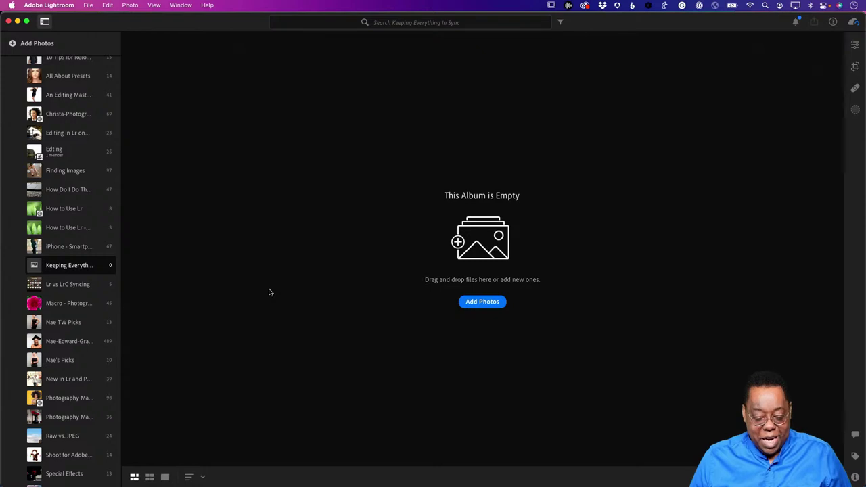
Compare the Keeping Everything In Sync album in Lightroom Classic and Lightroom, and look for it in the iPad's Photography Masterclass folder
{"action": "key", "text": "super+Tab"}
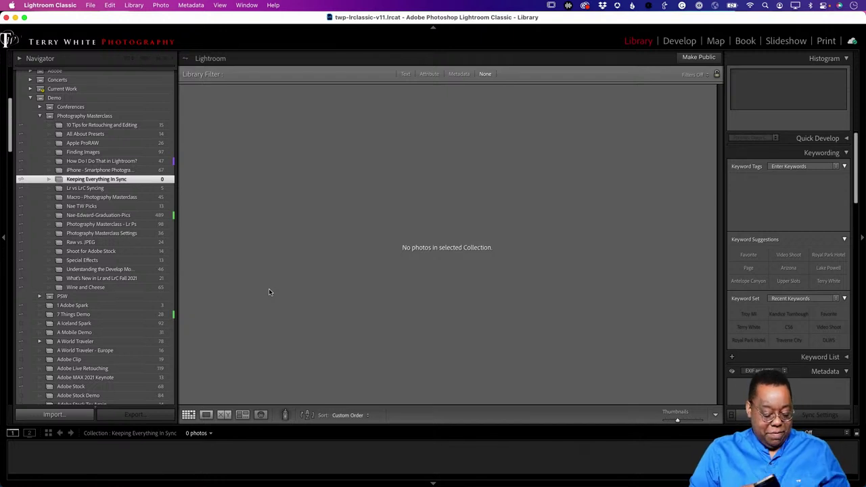
{"action": "key", "text": "super+Tab"}
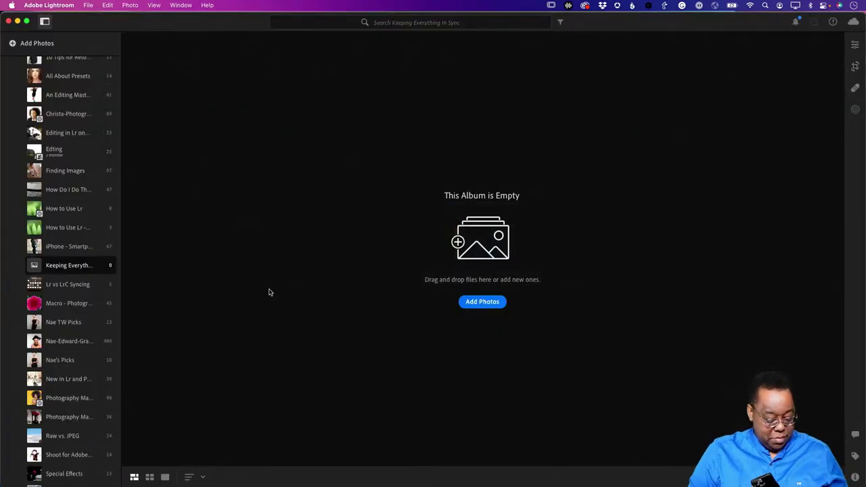
{"action": "key", "text": "super+Tab"}
{"action": "key", "text": "super+Tab"}
{"action": "key", "text": "super+Tab"}
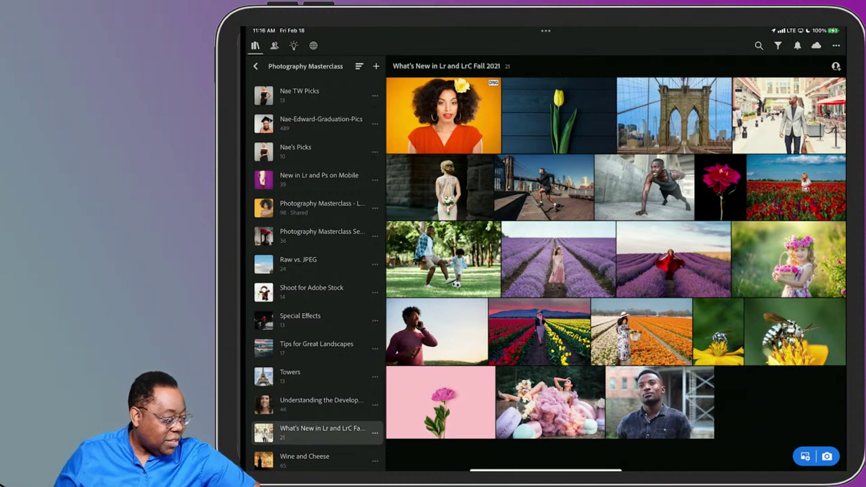
{"action": "scroll", "coordinate": [317, 274], "scroll_direction": "up", "scroll_amount": 10}
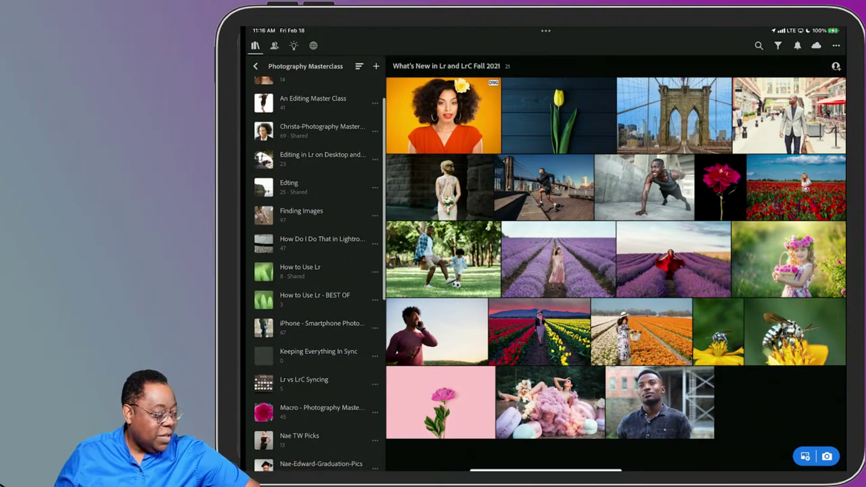
In Lightroom Classic, add the whole red apple photo from Lr vs LrC Syncing to the Keeping Everything In Sync collection and open that collection
{"action": "left_click", "coordinate": [318, 353]}
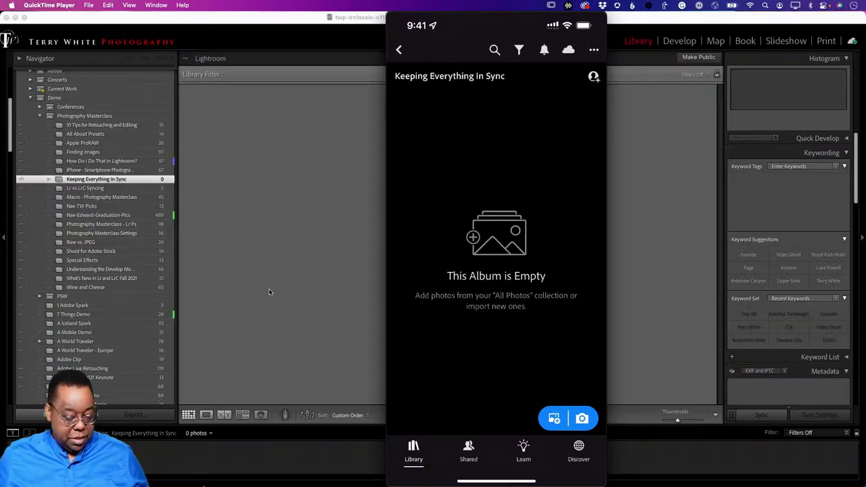
{"action": "key", "text": "super+Tab"}
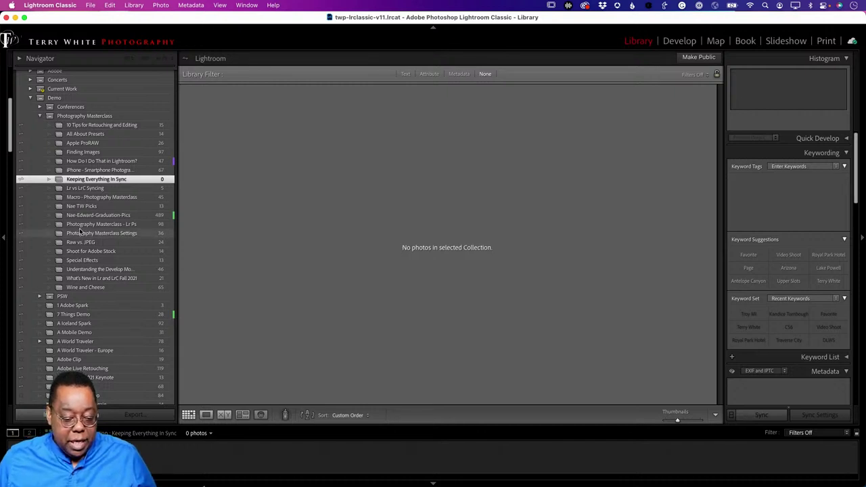
{"action": "left_click", "coordinate": [107, 189]}
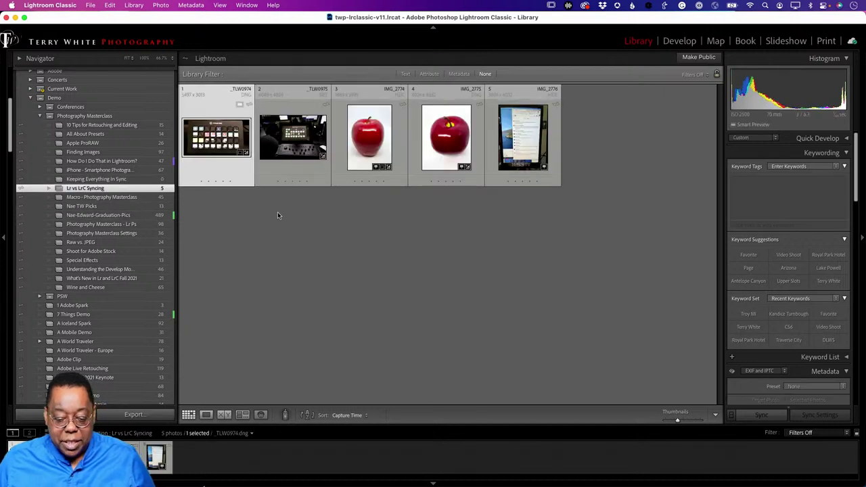
{"action": "left_click_drag", "start_coordinate": [366, 139], "coordinate": [128, 180]}
{"action": "left_click", "coordinate": [141, 182]}
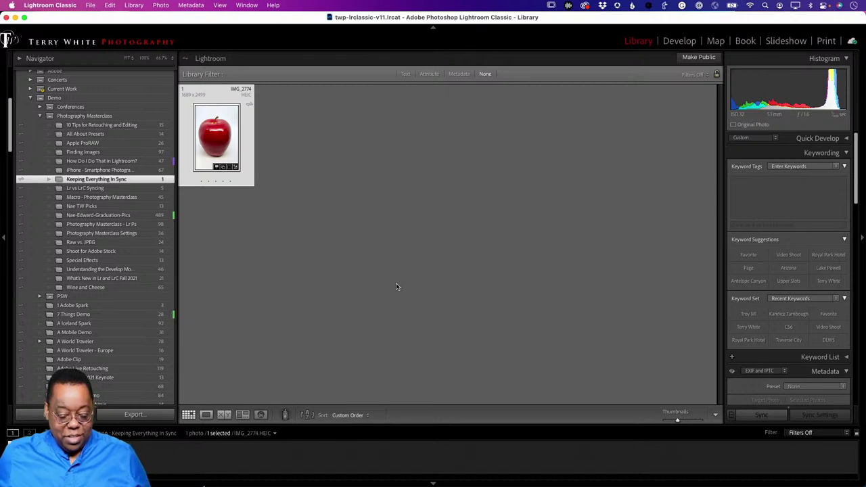
Switch to Lightroom and examine the apple photo's info, including its local and cloud sync status
{"action": "key", "text": "super+Tab"}
{"action": "key", "text": "super+Tab"}
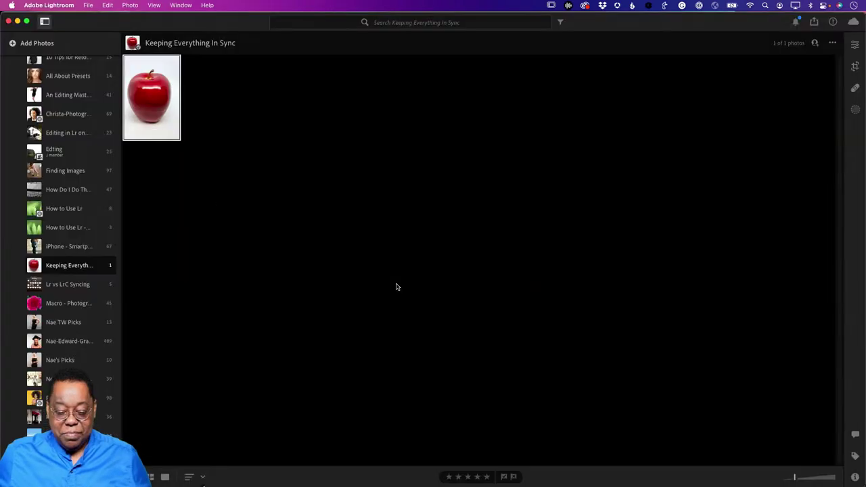
{"action": "left_click", "coordinate": [855, 478]}
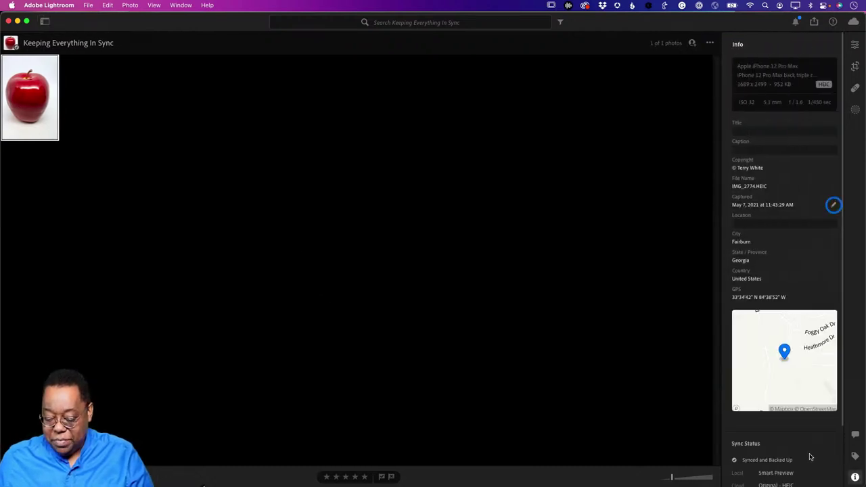
{"action": "scroll", "coordinate": [811, 457], "scroll_direction": "down", "scroll_amount": 3}
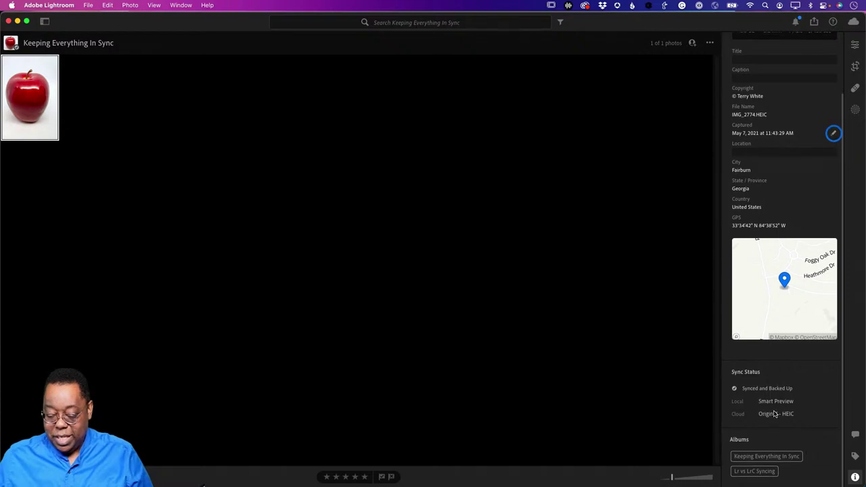
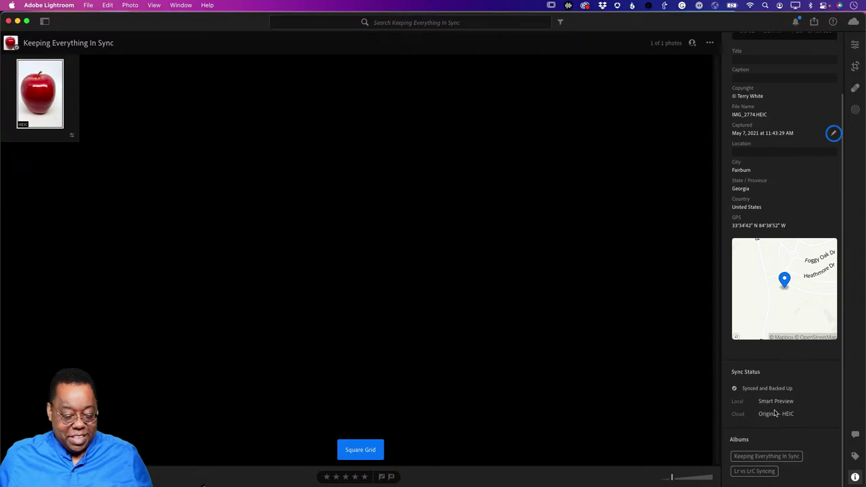
{"action": "key", "text": "g"}
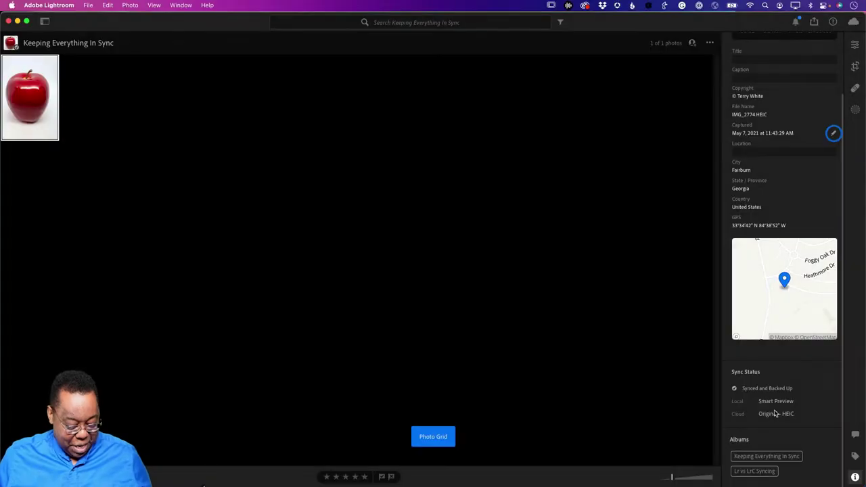
In Lightroom Classic, add the second Eiffel Tower photo from 7 Things Demo to the Keeping Everything In Sync collection and open that collection
{"action": "key", "text": "super+Tab"}
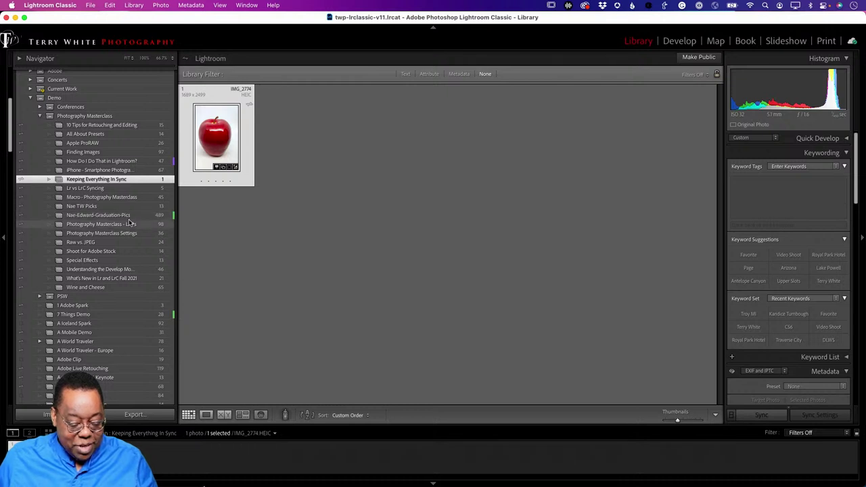
{"action": "scroll", "coordinate": [132, 236], "scroll_direction": "down", "scroll_amount": 2}
{"action": "scroll", "coordinate": [131, 237], "scroll_direction": "down", "scroll_amount": 2}
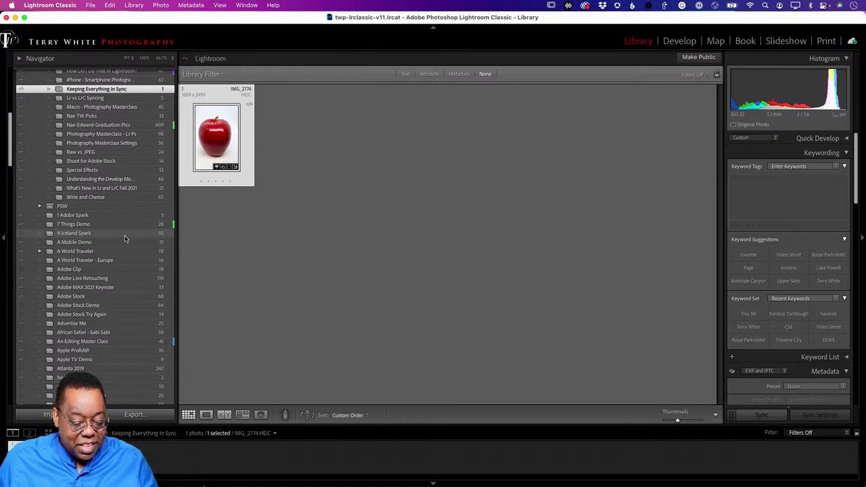
{"action": "left_click", "coordinate": [111, 225]}
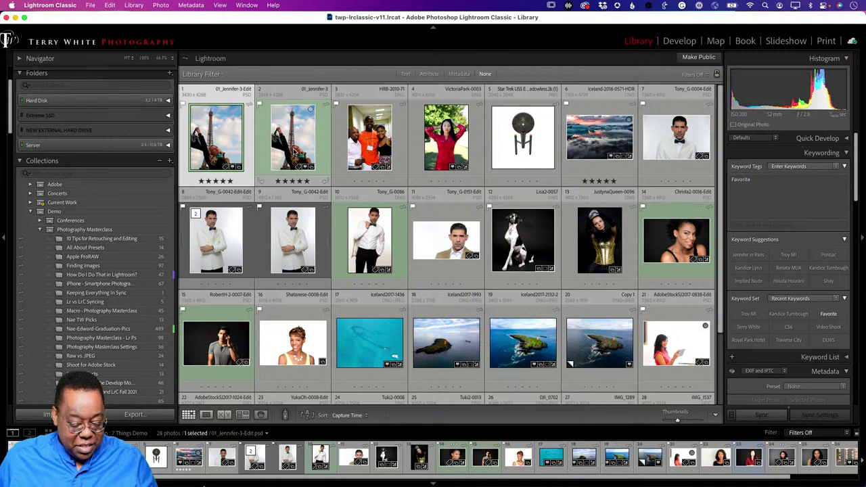
{"action": "left_click_drag", "start_coordinate": [293, 152], "coordinate": [284, 164]}
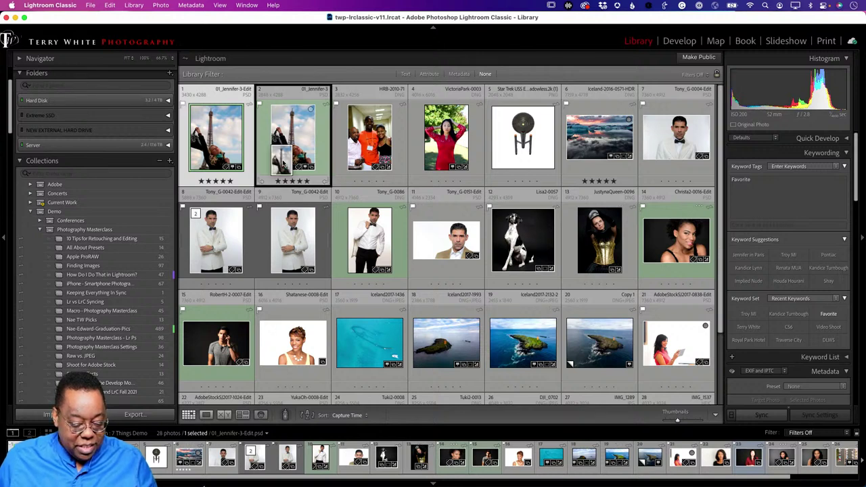
{"action": "left_click_drag", "start_coordinate": [284, 164], "coordinate": [156, 289]}
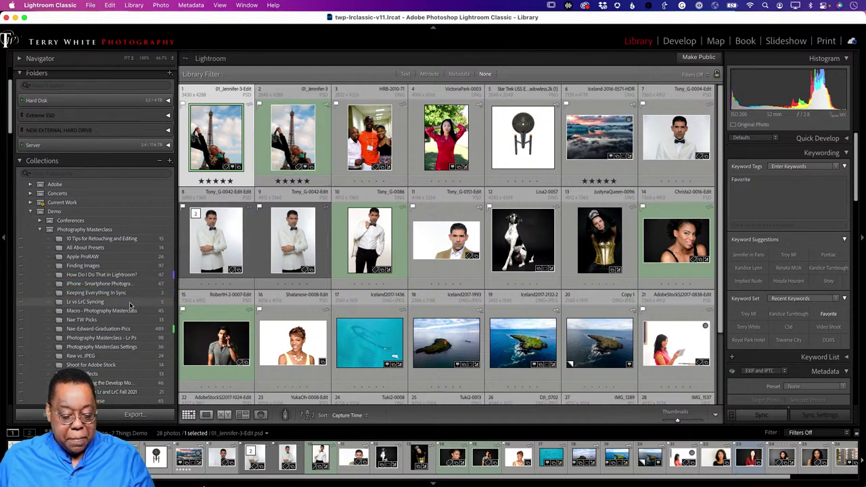
{"action": "left_click", "coordinate": [129, 293]}
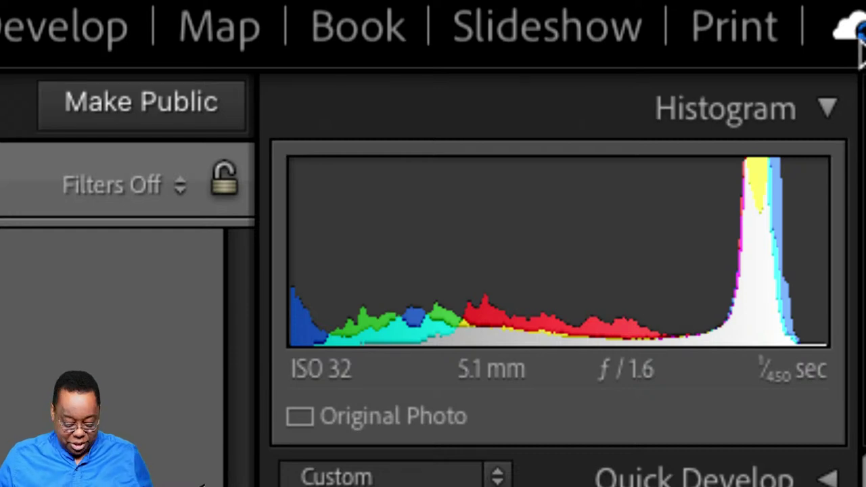
Check Lightroom Classic's sync activity, and examine the Eiffel Tower photo's sync status in Lightroom
{"action": "mouse_move", "coordinate": [860, 46]}
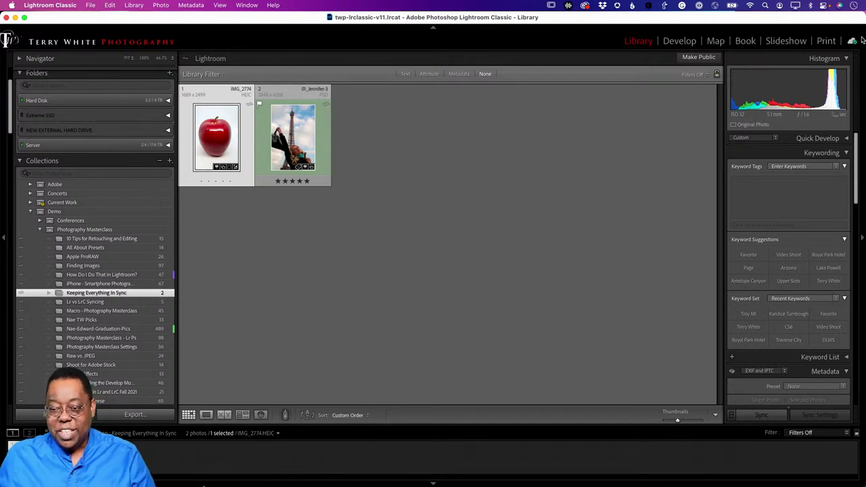
{"action": "key", "text": "super+Tab"}
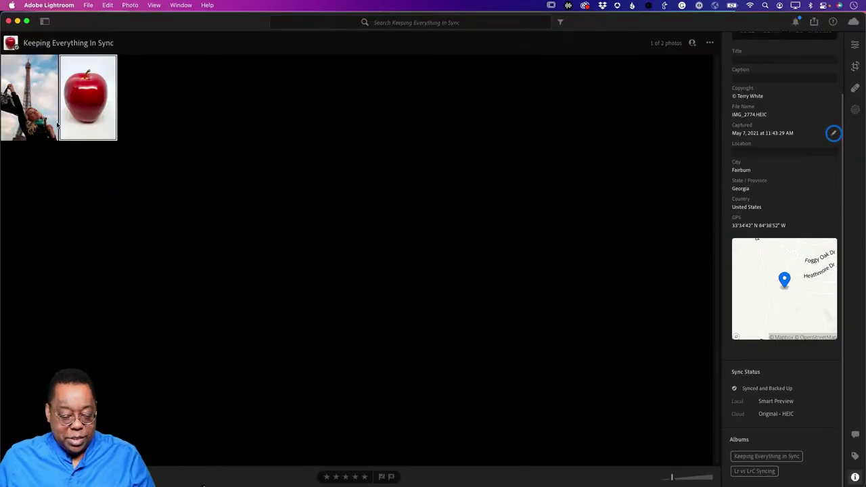
{"action": "left_click", "coordinate": [39, 119]}
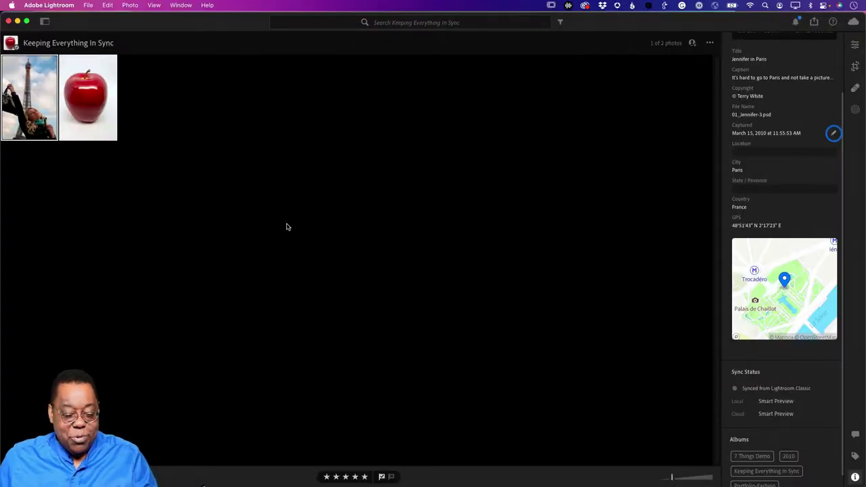
Remove the apple photo from the Keeping Everything In Sync album, then hide the photo info and show the album list
{"action": "left_click", "coordinate": [88, 131]}
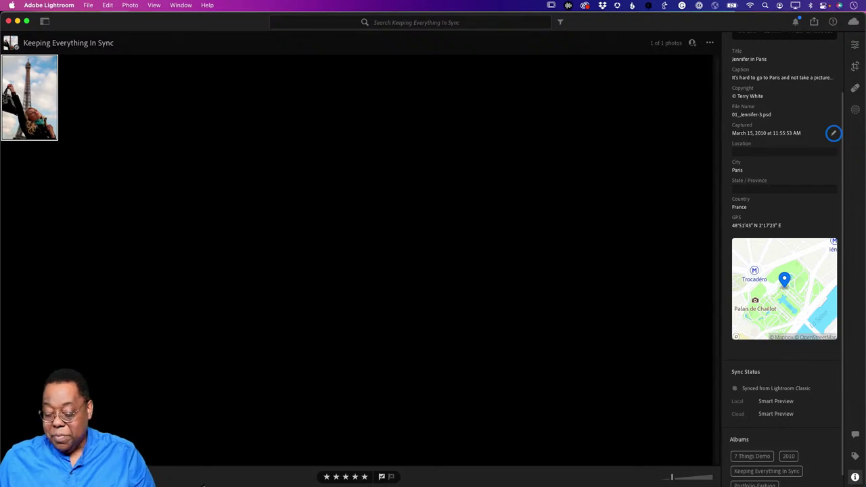
{"action": "left_click", "coordinate": [854, 477]}
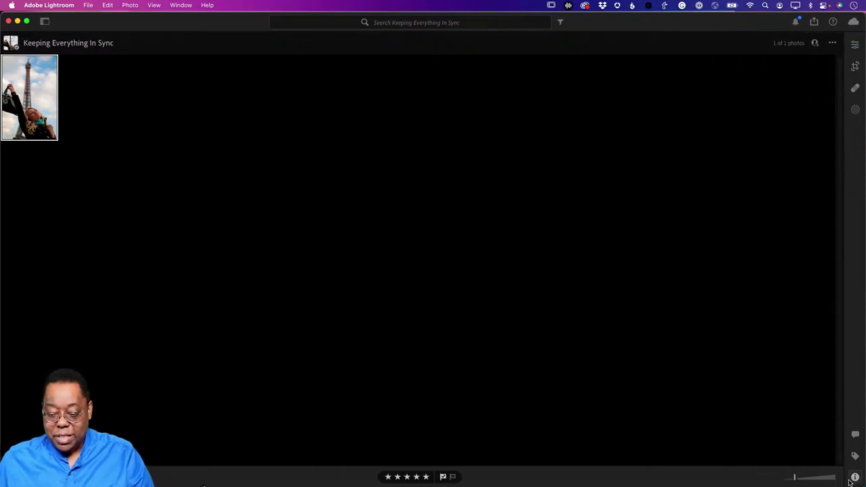
{"action": "left_click", "coordinate": [45, 22]}
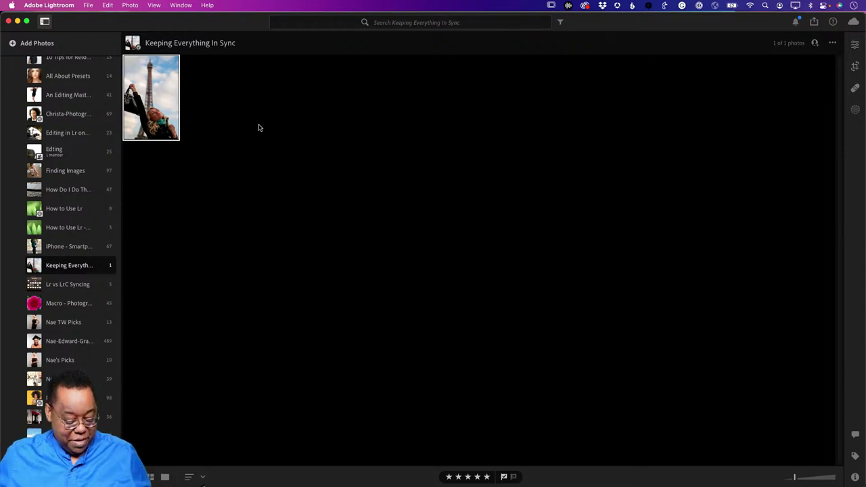
Return to Lightroom Classic, look over the catalog entries and review the Lightroom Sync preferences
{"action": "key", "text": "super+Tab"}
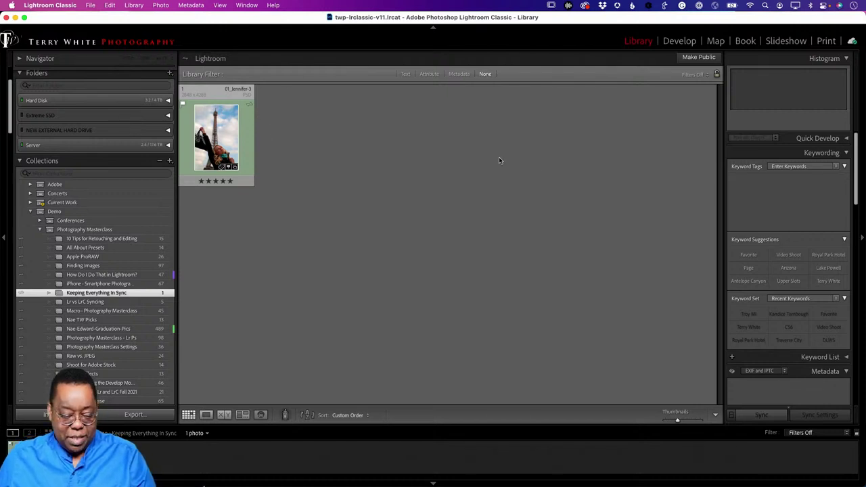
{"action": "left_click", "coordinate": [74, 162]}
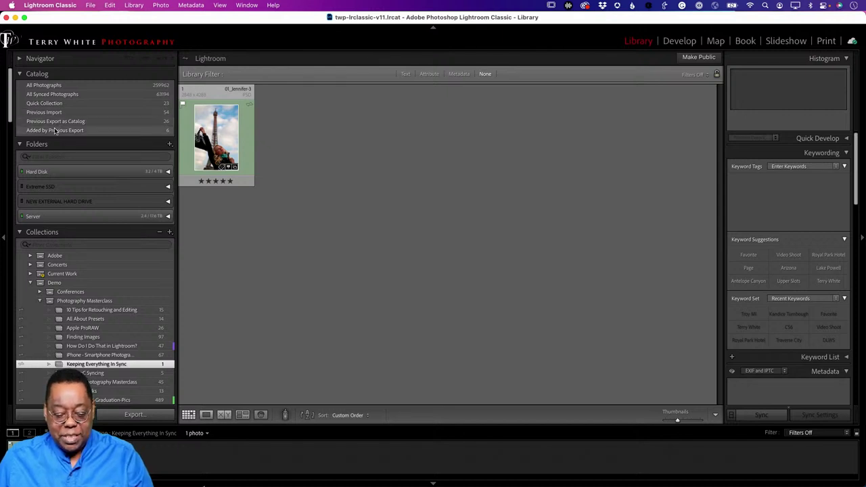
{"action": "left_click", "coordinate": [49, 4]}
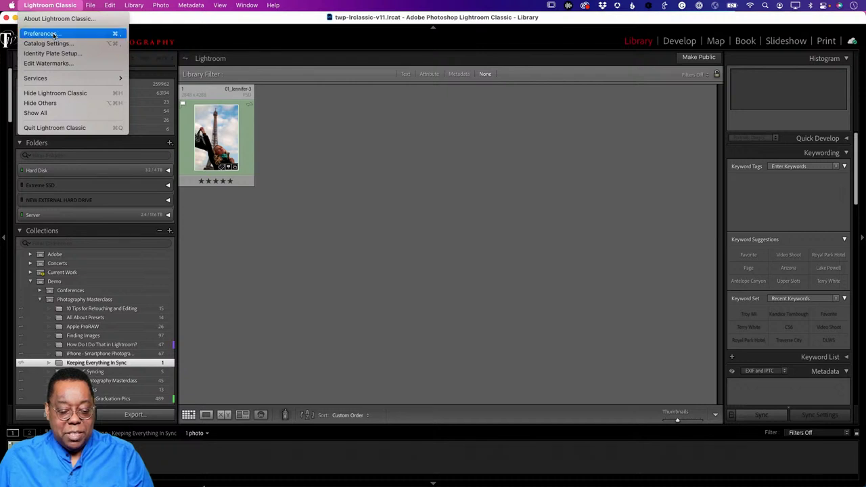
{"action": "left_click", "coordinate": [54, 34]}
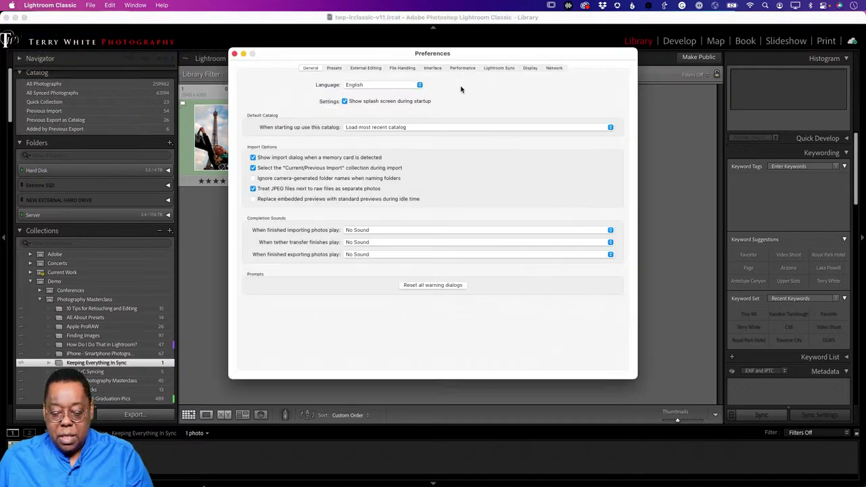
{"action": "left_click", "coordinate": [498, 70]}
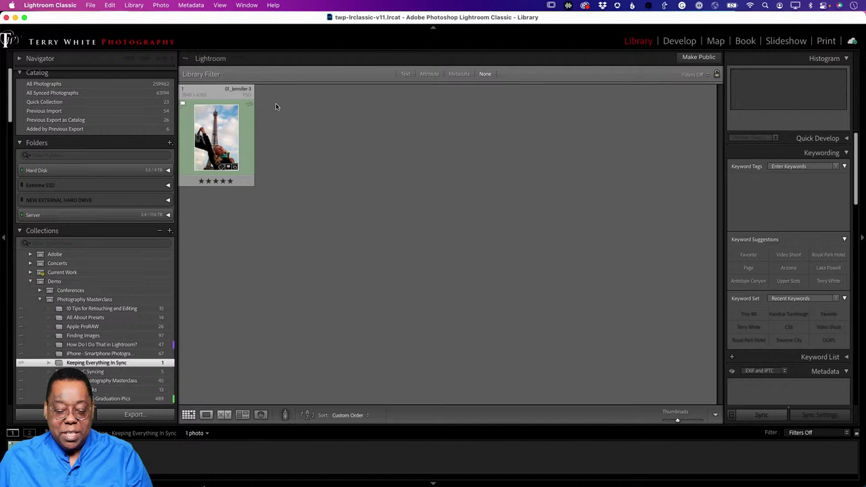
{"action": "left_click", "coordinate": [234, 54]}
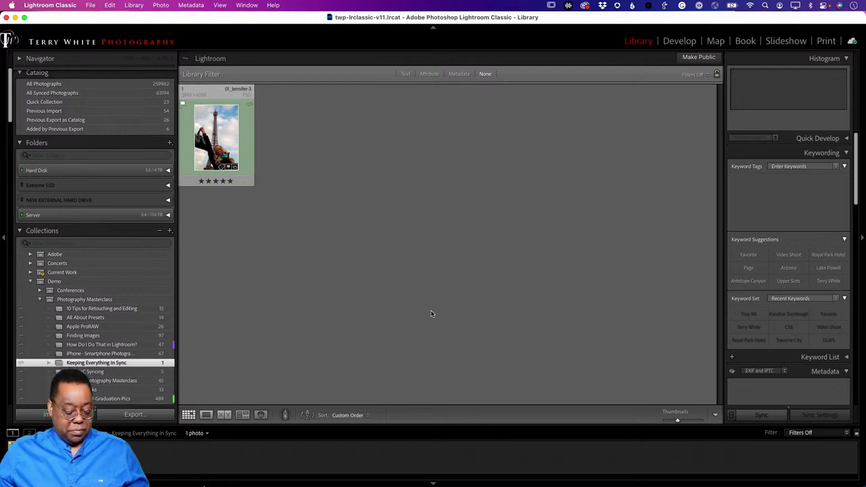
Switch to the mirrored phone in QuickTime Player, dismiss the sync status and view the Keeping Everything In Sync album
{"action": "key", "text": "super+Tab"}
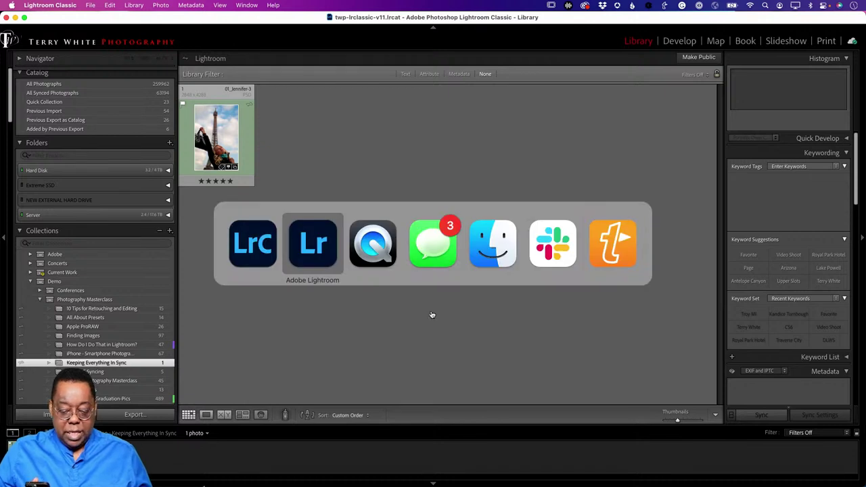
{"action": "key", "text": "super+Tab"}
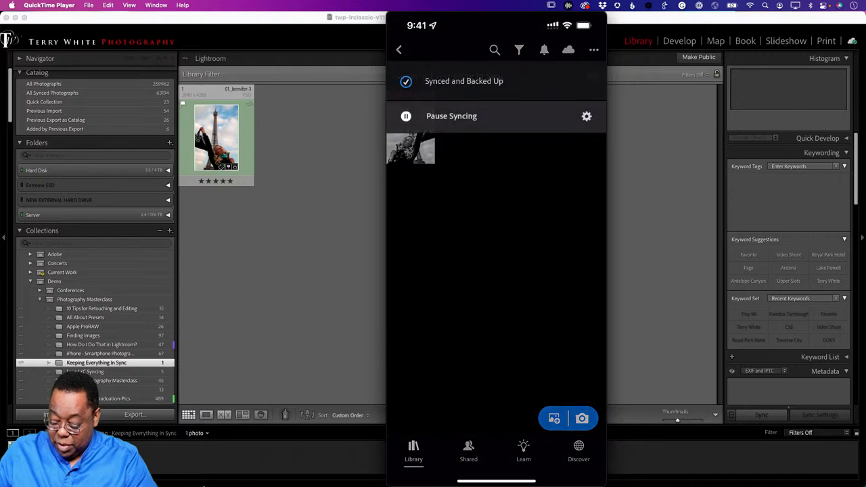
{"action": "left_click", "coordinate": [537, 226]}
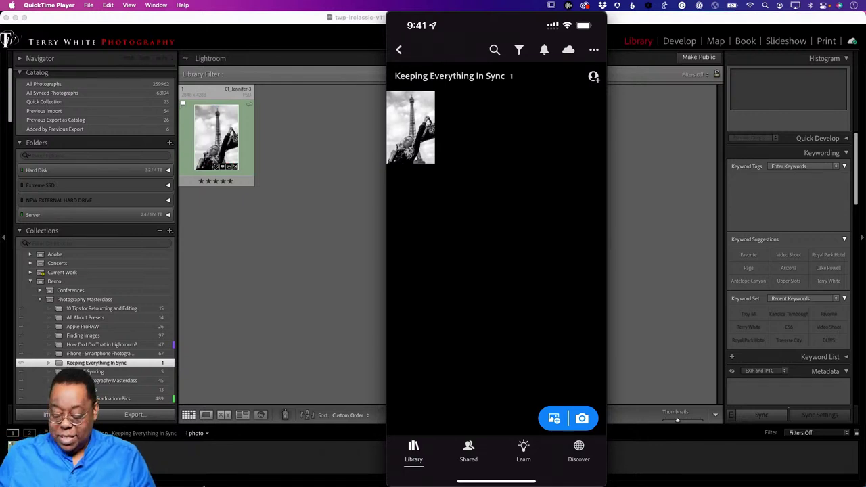
In Lightroom Classic's Develop module, set the Eiffel Tower photo's treatment to Color and check the synced edit on the mirrored phone
{"action": "left_click", "coordinate": [245, 216]}
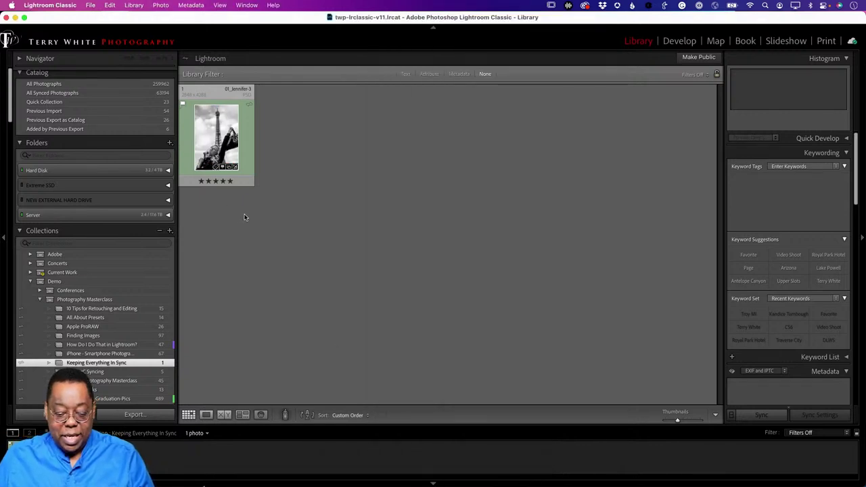
{"action": "left_click", "coordinate": [223, 157]}
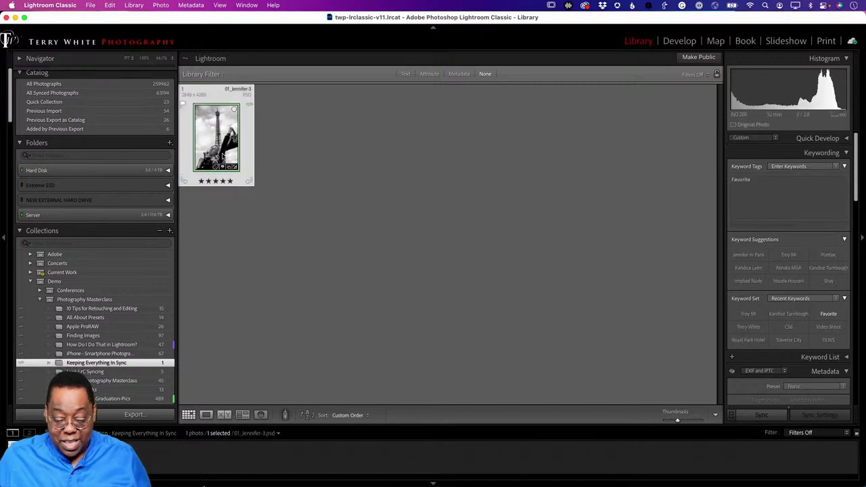
{"action": "key", "text": "d"}
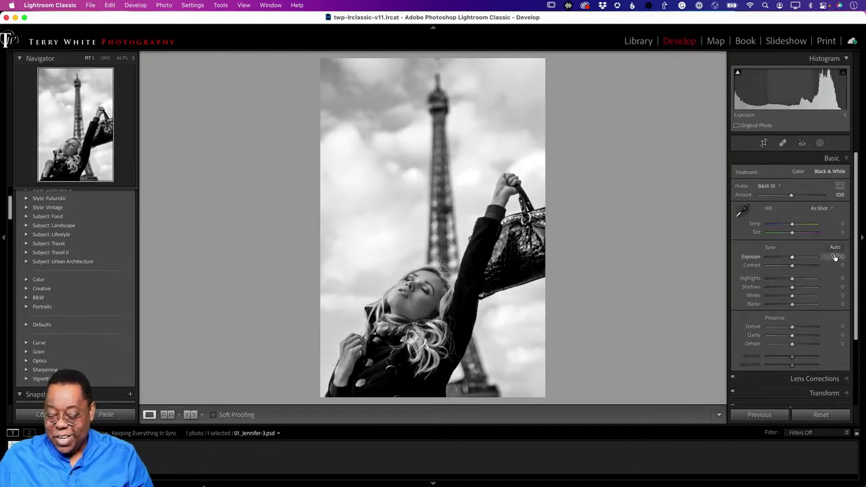
{"action": "left_click", "coordinate": [796, 172]}
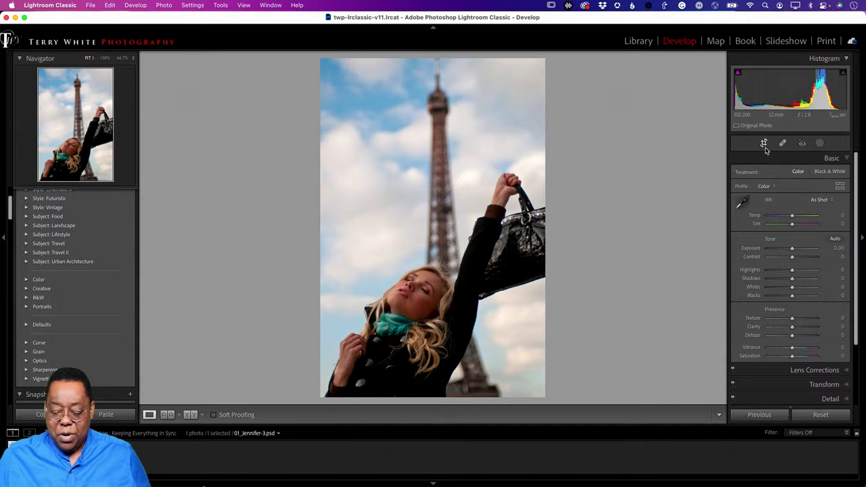
{"action": "key", "text": "super+Tab"}
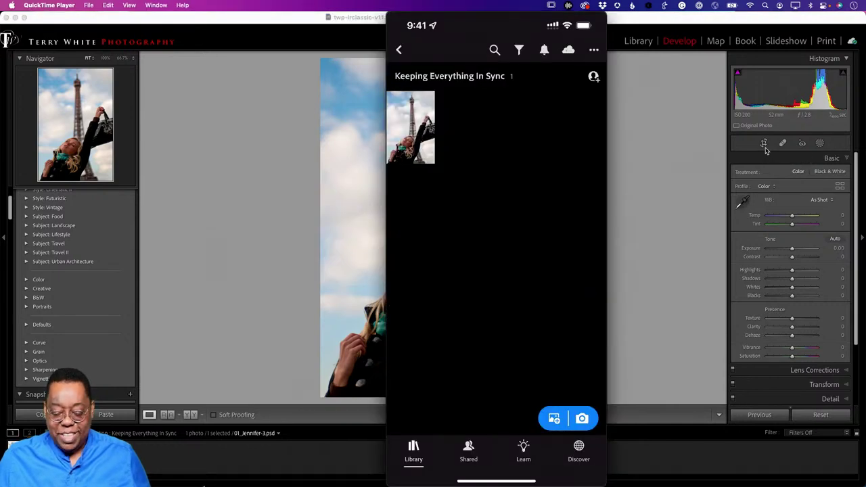
Compare the Eiffel Tower photo in Lightroom and on the mirrored phone in QuickTime Player, then return to Lightroom Classic
{"action": "key", "text": "super+Tab"}
{"action": "key", "text": "super+Tab"}
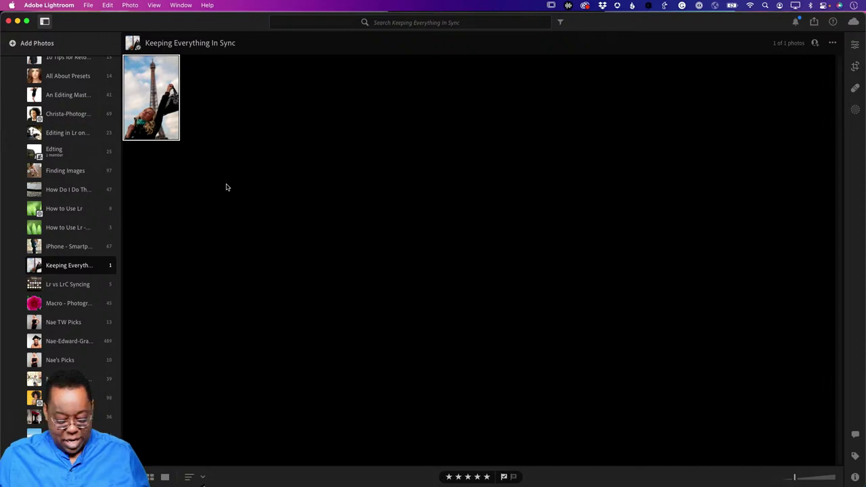
{"action": "key", "text": "super+Tab"}
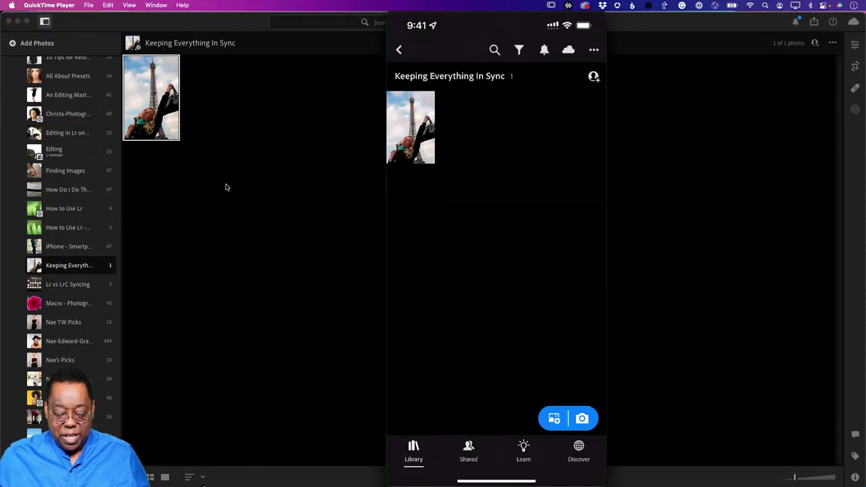
{"action": "key", "text": "super+Tab"}
{"action": "key", "text": "Tab"}
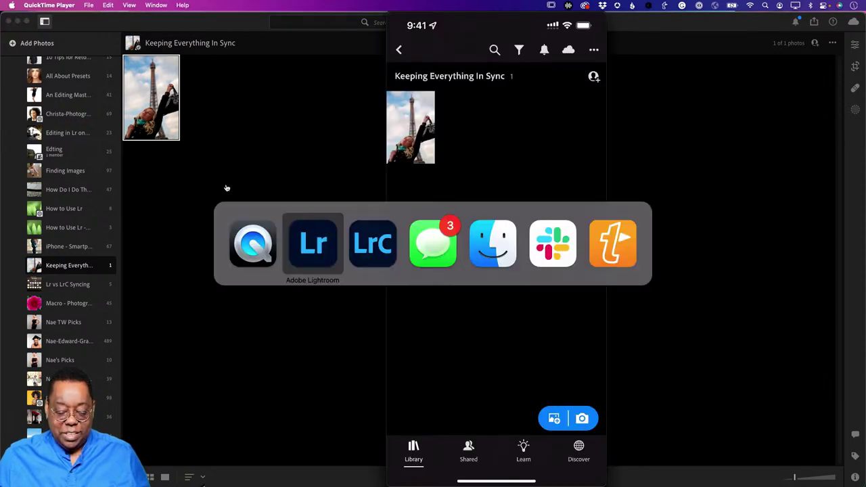
{"action": "key", "text": "super+Tab"}
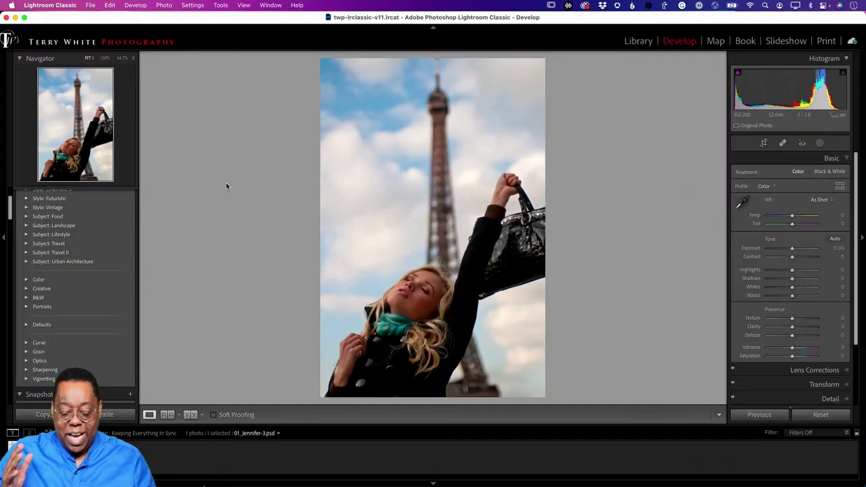
Show the Keeping Everything In Sync collection in the Library grid and compare it with the same album in Lightroom
{"action": "key", "text": "g"}
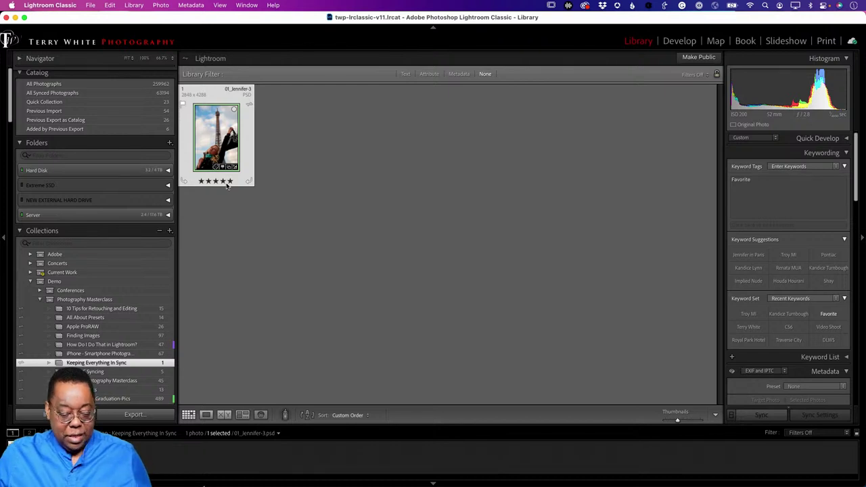
{"action": "key", "text": "super+Tab"}
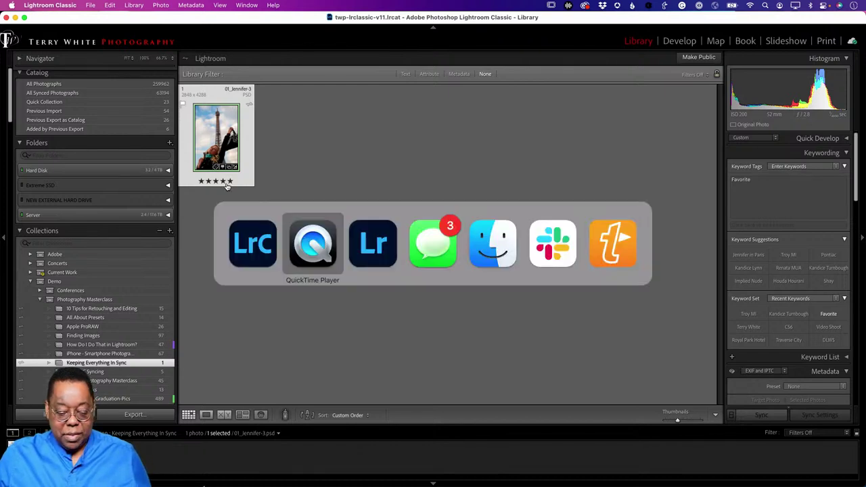
{"action": "key", "text": "super+Tab"}
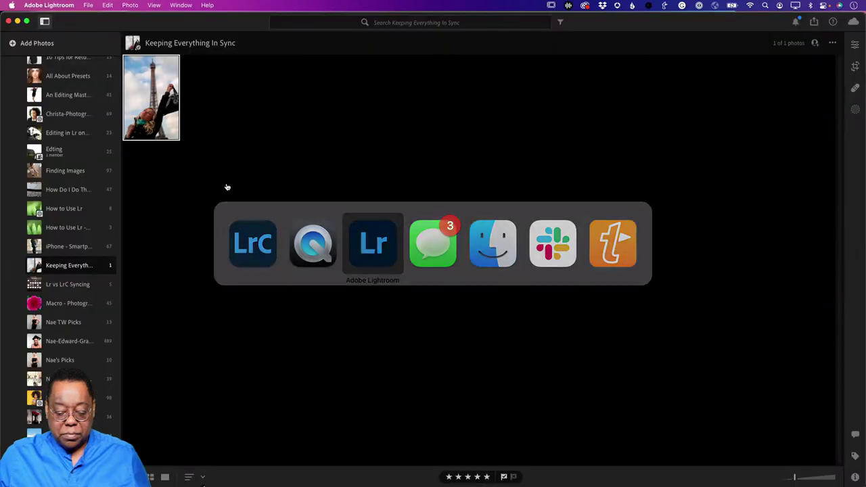
{"action": "key", "text": "super+Tab"}
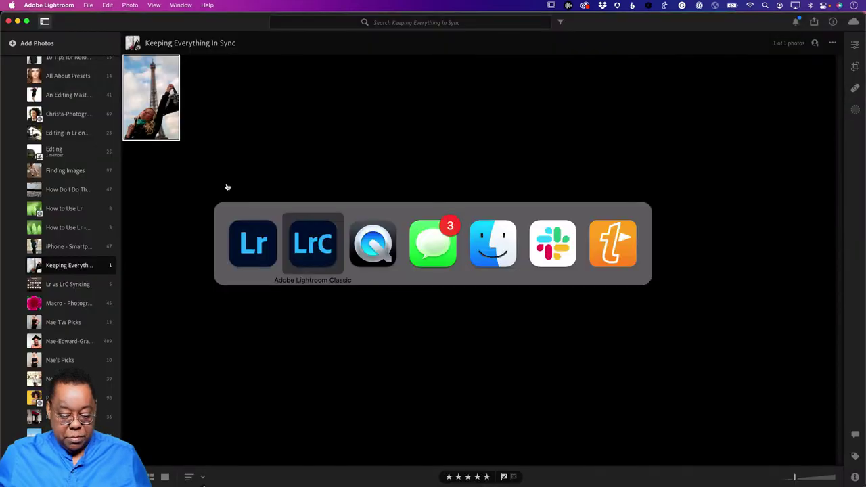
{"action": "key", "text": "super+Tab"}
{"action": "key", "text": "super+shift+Tab"}
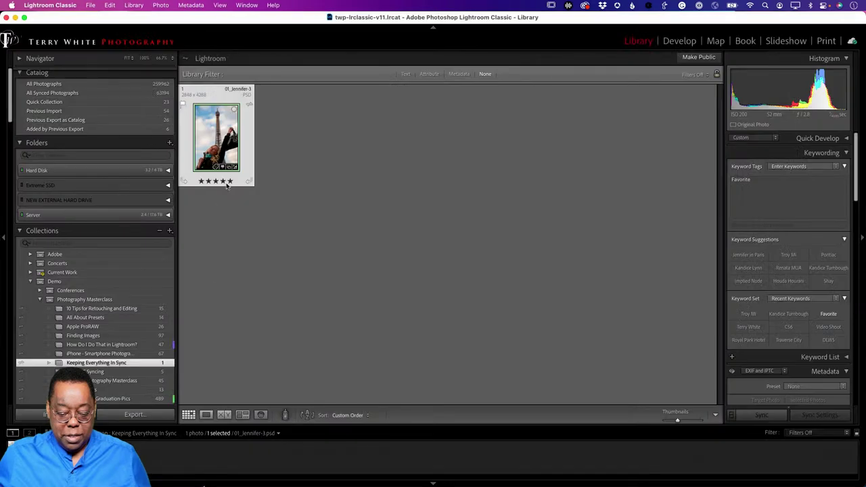
On the mirrored phone, go back to the main Library list, review the Import settings for Auto Add From Camera Roll and close the app settings
{"action": "key", "text": "super+Tab"}
{"action": "key", "text": "super+Tab"}
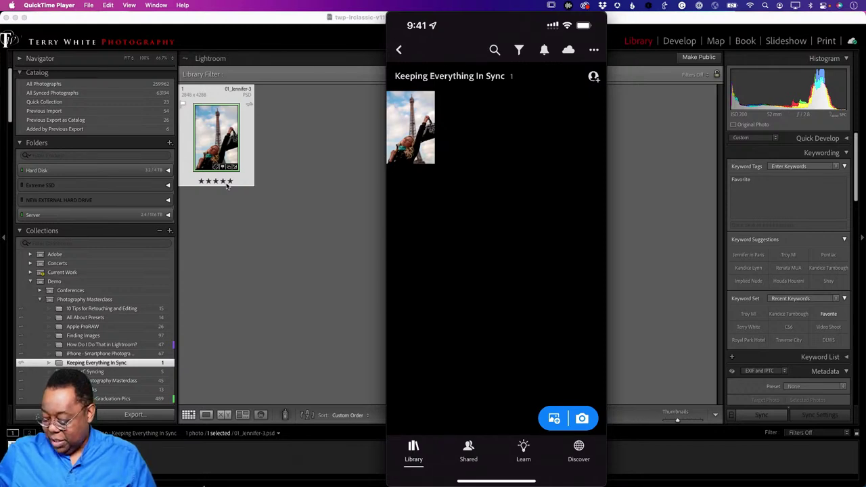
{"action": "left_click", "coordinate": [398, 50]}
{"action": "left_click", "coordinate": [398, 75]}
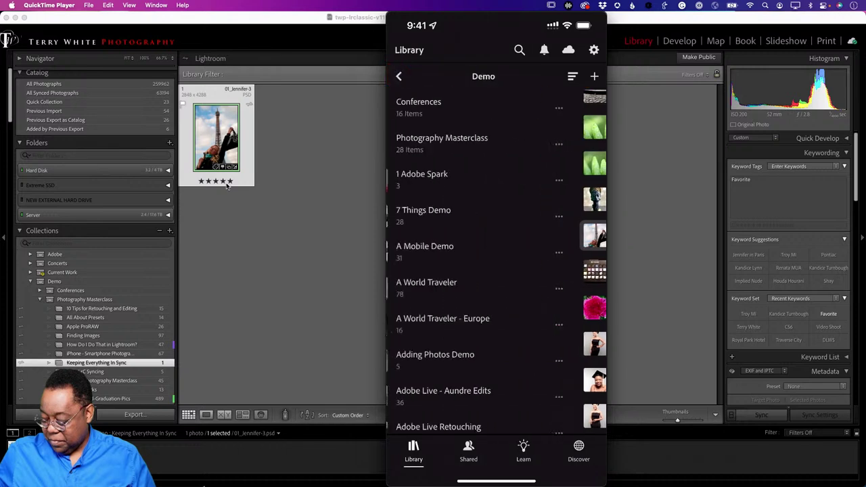
{"action": "left_click", "coordinate": [398, 76]}
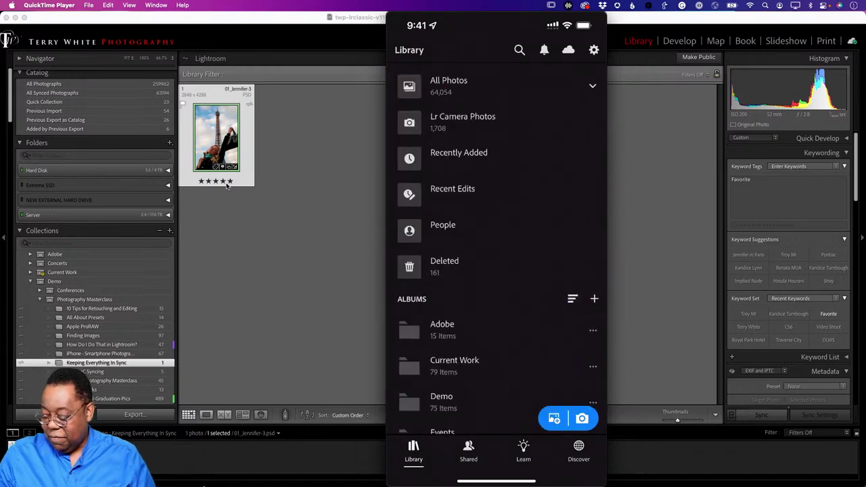
{"action": "left_click", "coordinate": [534, 85]}
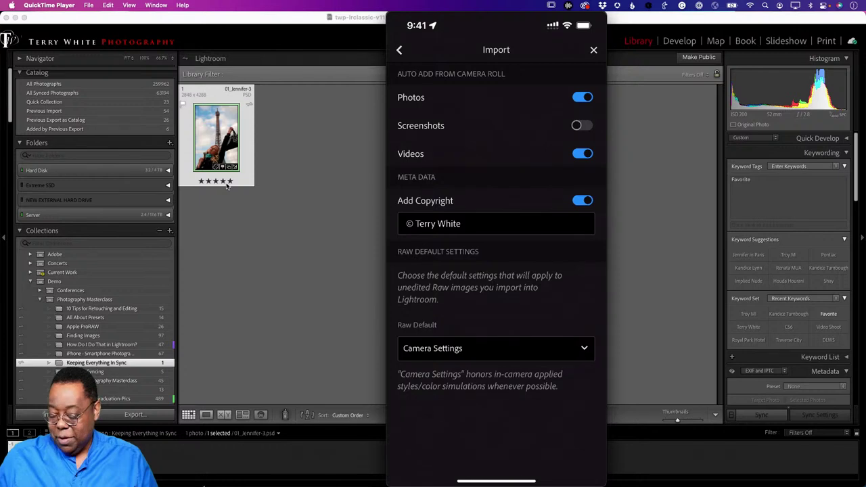
{"action": "left_click", "coordinate": [399, 51]}
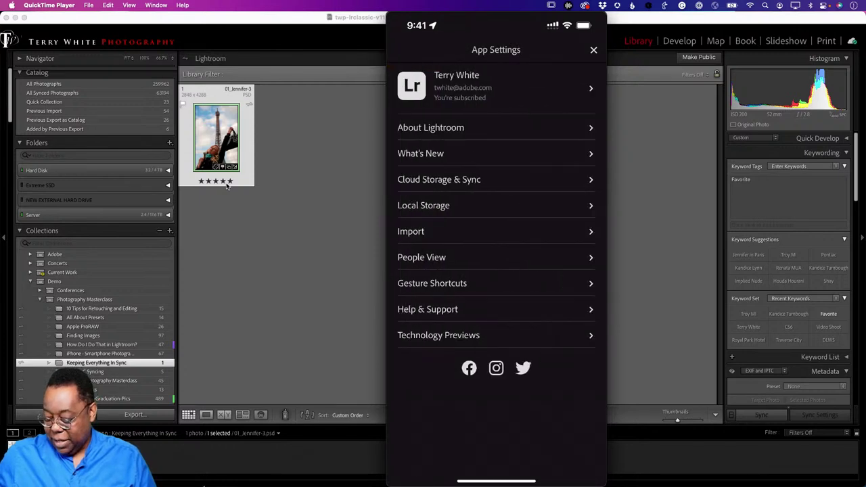
{"action": "left_click", "coordinate": [593, 50]}
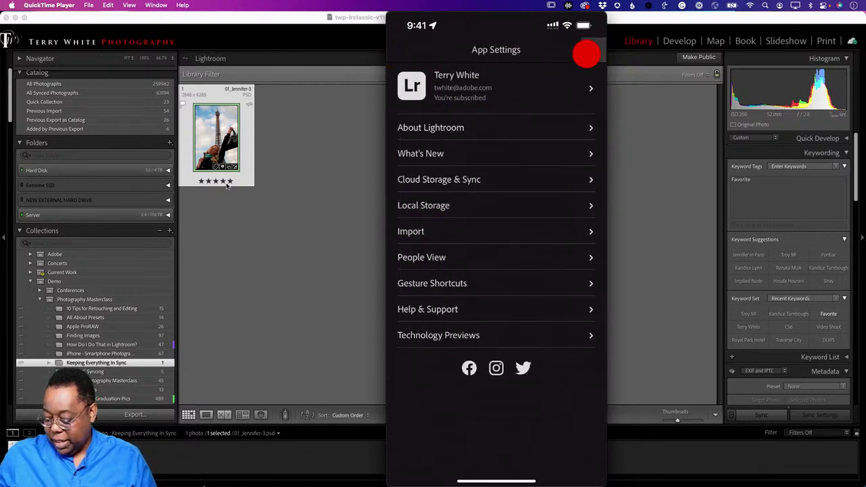
Leave Lightroom on the mirrored phone for the home screen and open the Camera app
{"action": "left_click_drag", "start_coordinate": [516, 478], "coordinate": [516, 304]}
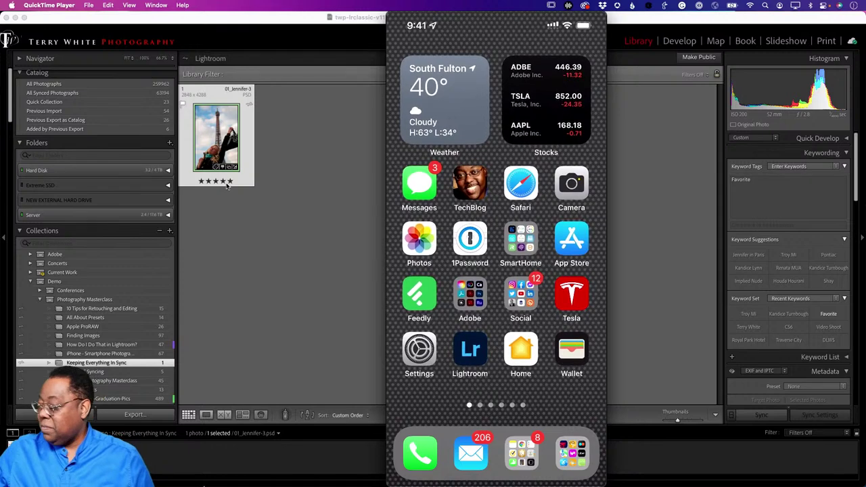
{"action": "left_click", "coordinate": [571, 183]}
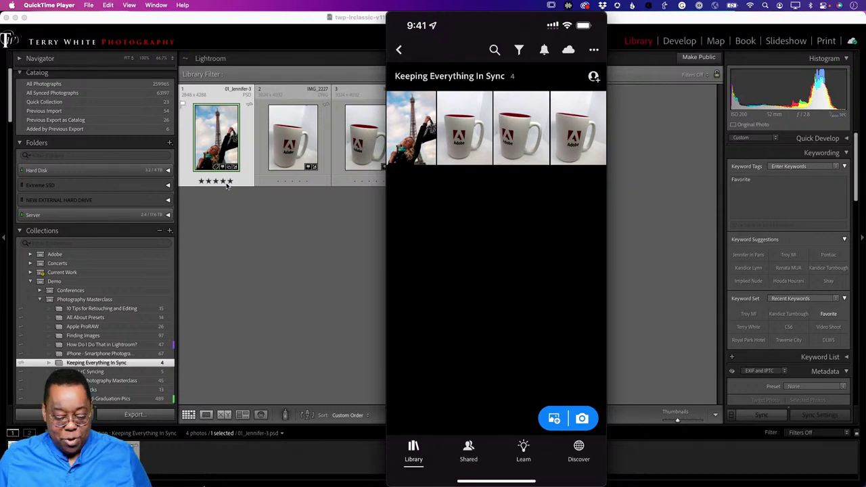
Switch to Lightroom and examine the first mug photo's info and sync status, then hide the info
{"action": "key", "text": "super+Tab"}
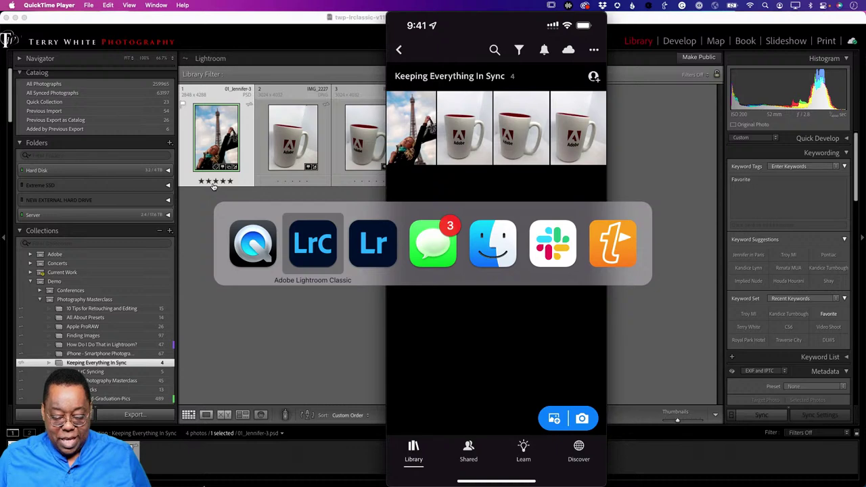
{"action": "key", "text": "super+Tab"}
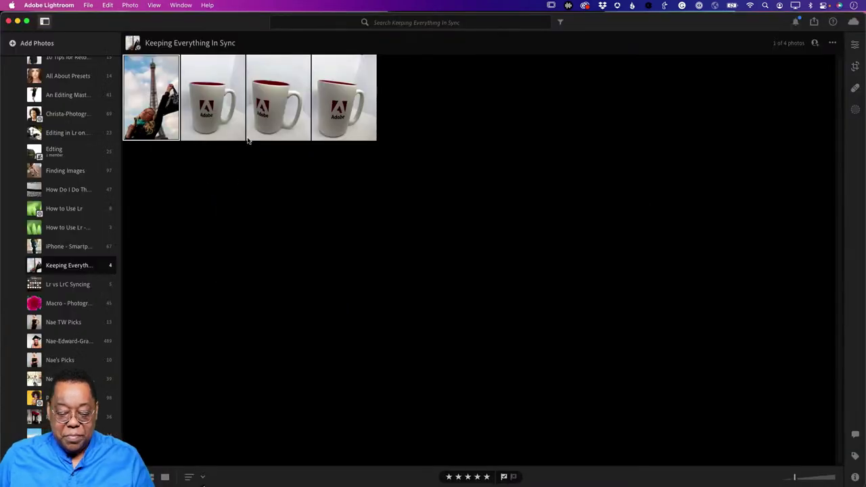
{"action": "left_click", "coordinate": [218, 114]}
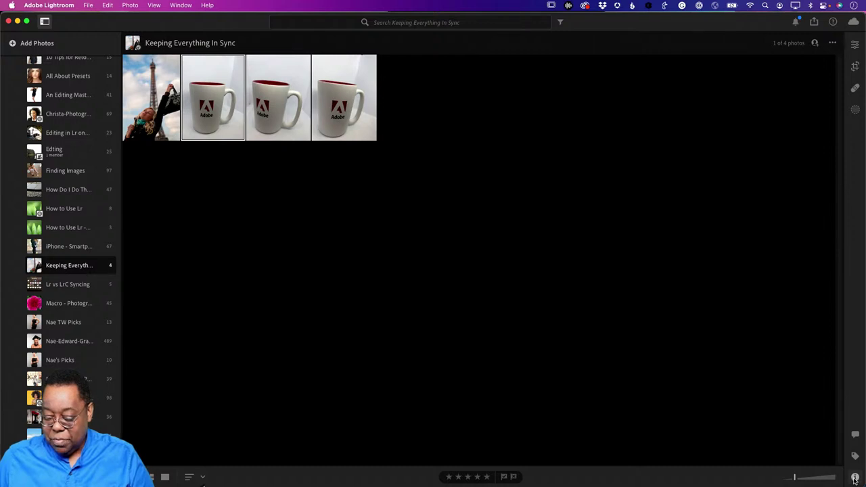
{"action": "left_click", "coordinate": [854, 477]}
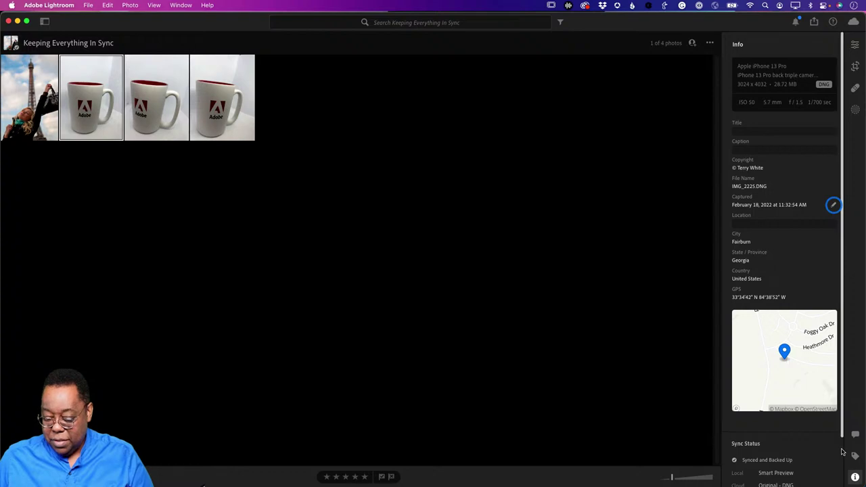
{"action": "left_click", "coordinate": [854, 477]}
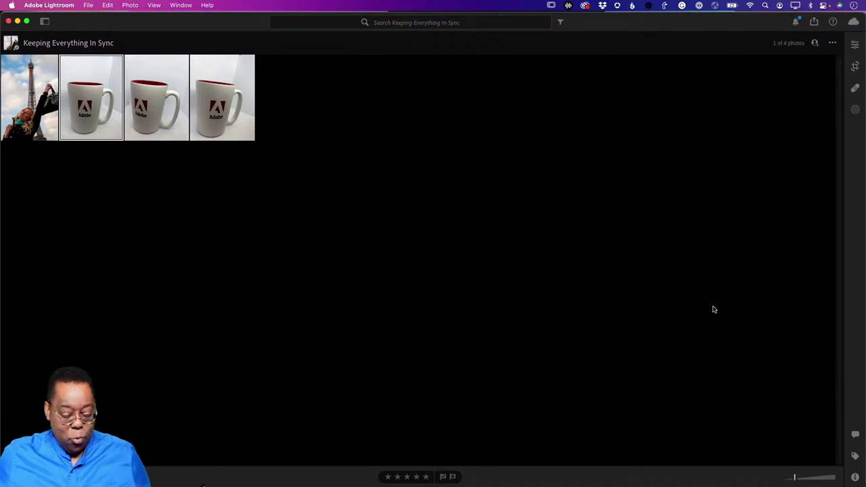
Switch to Lightroom Classic and review the storage location for synced images in the Lightroom Sync preferences, then close them
{"action": "key", "text": "cmd+Tab"}
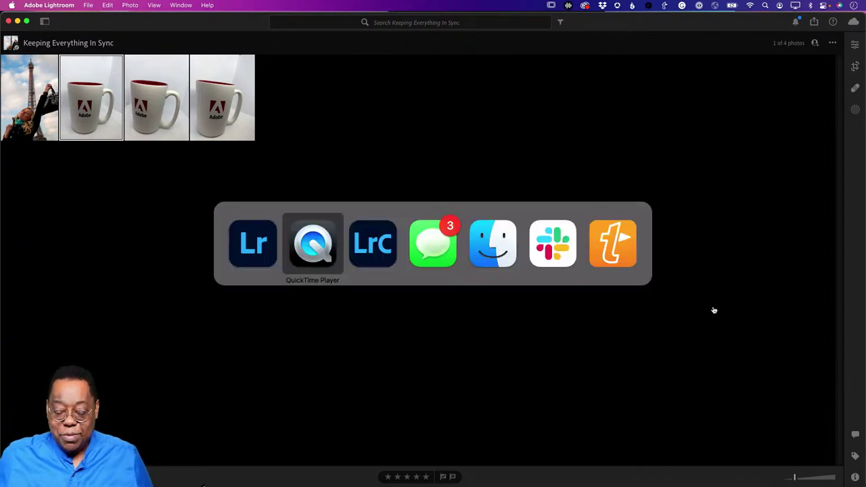
{"action": "key", "text": "super+Tab"}
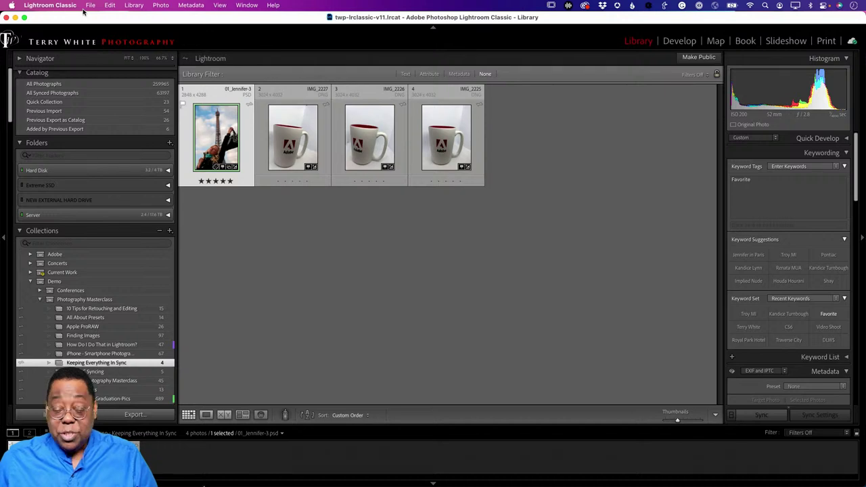
{"action": "left_click", "coordinate": [61, 8]}
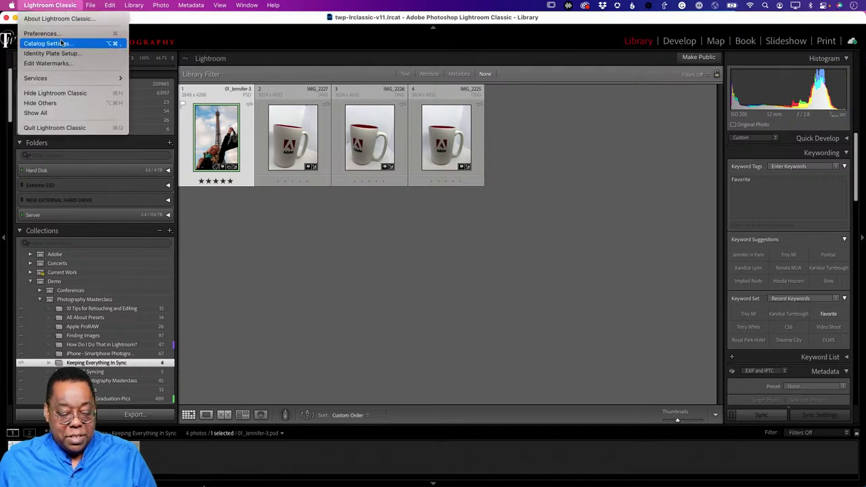
{"action": "left_click", "coordinate": [62, 33]}
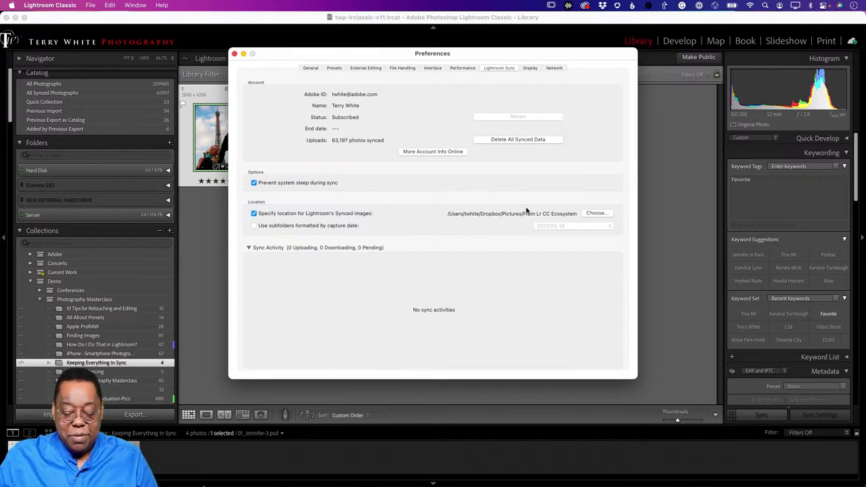
{"action": "left_click", "coordinate": [234, 53]}
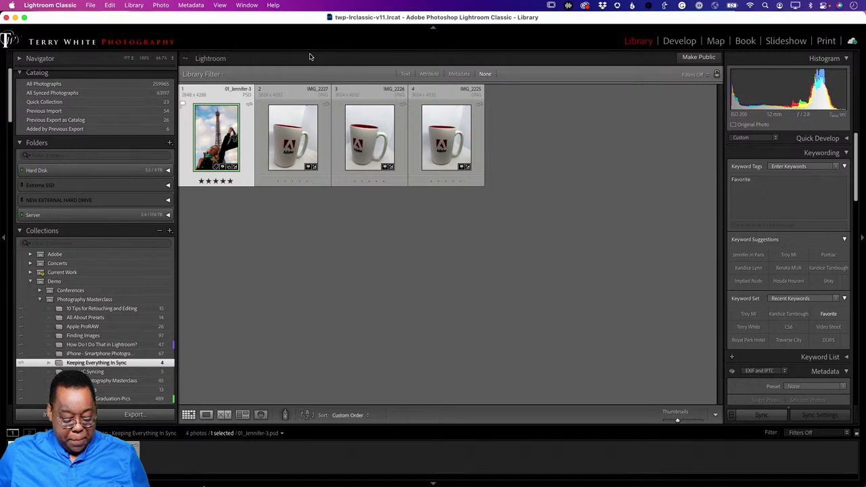
Switch to Lightroom, create the album Cups I Like from the three mug photos inside the Photography Masterclass folder, and open it
{"action": "key", "text": "super+Tab"}
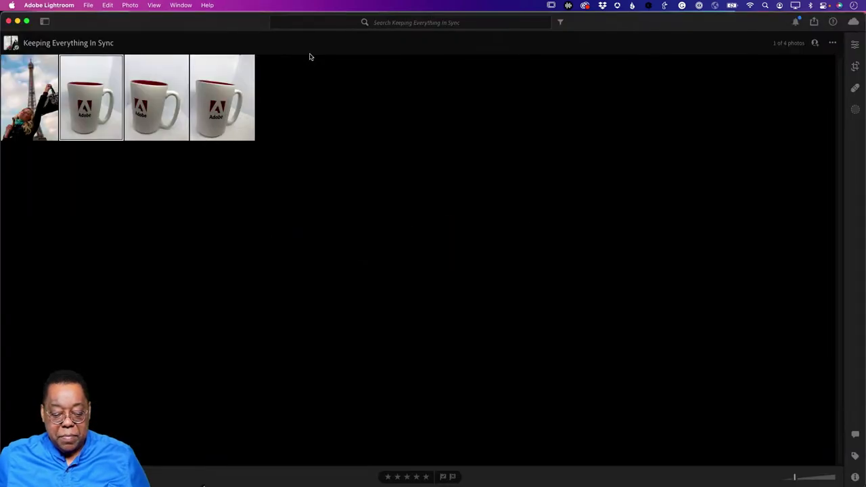
{"action": "left_click", "coordinate": [44, 21]}
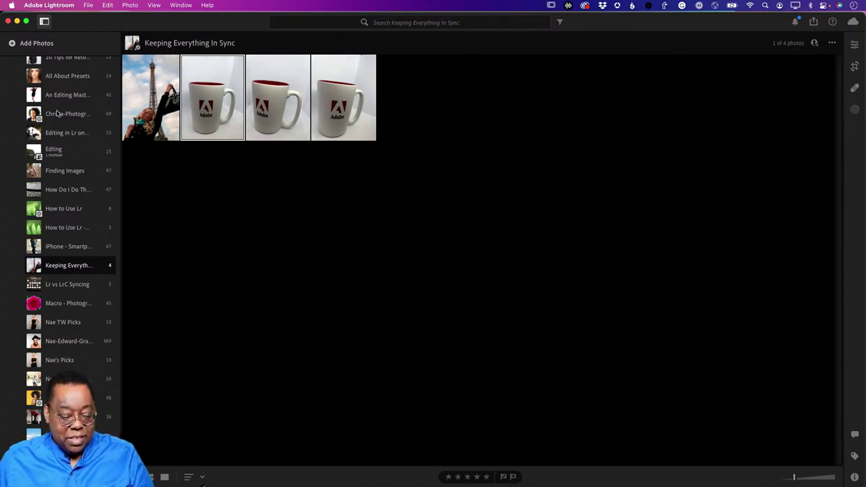
{"action": "scroll", "coordinate": [64, 120], "scroll_direction": "up", "scroll_amount": 10}
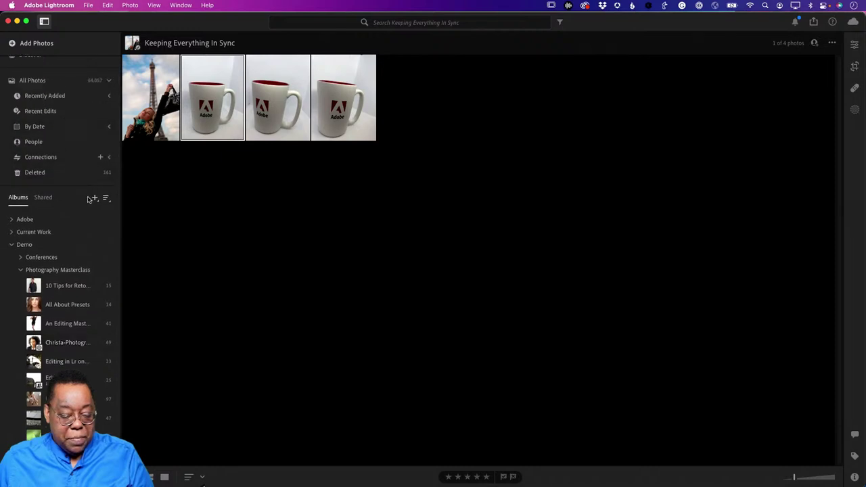
{"action": "left_click", "coordinate": [270, 117], "text": "super"}
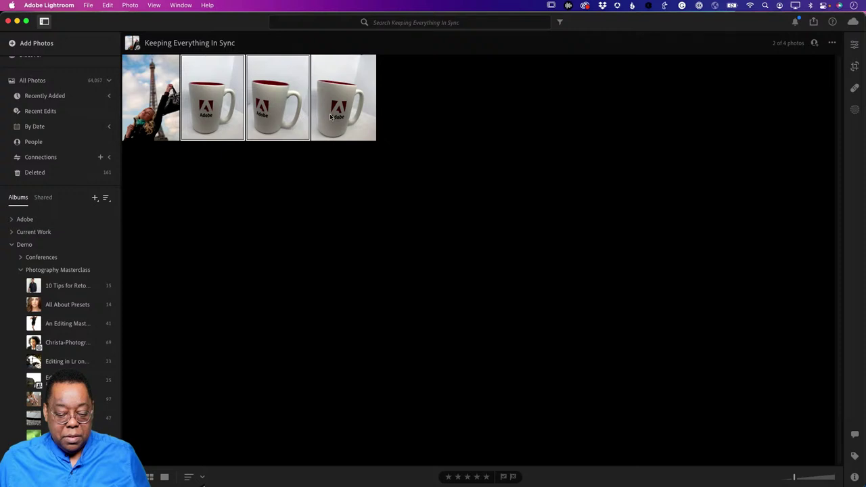
{"action": "left_click", "coordinate": [330, 117], "text": "super"}
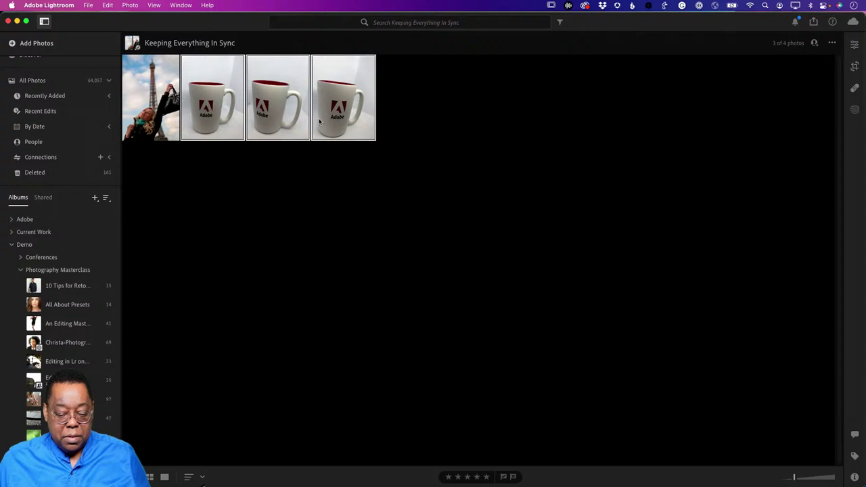
{"action": "left_click", "coordinate": [95, 200]}
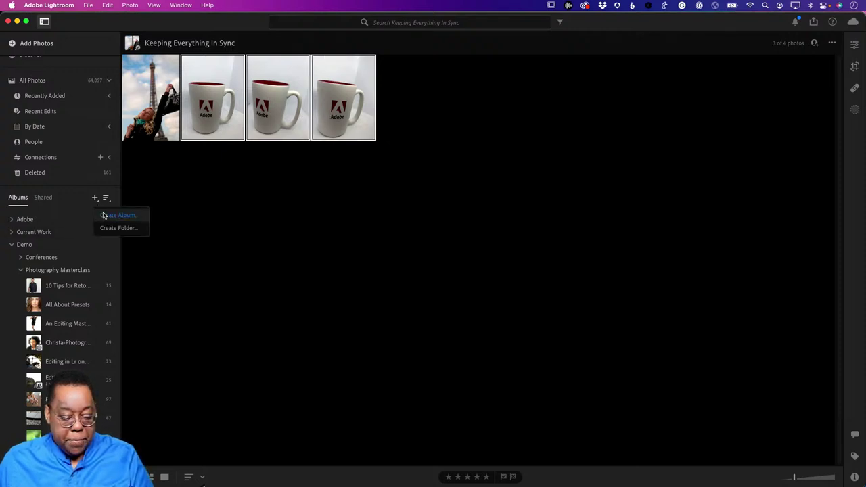
{"action": "left_click", "coordinate": [105, 213]}
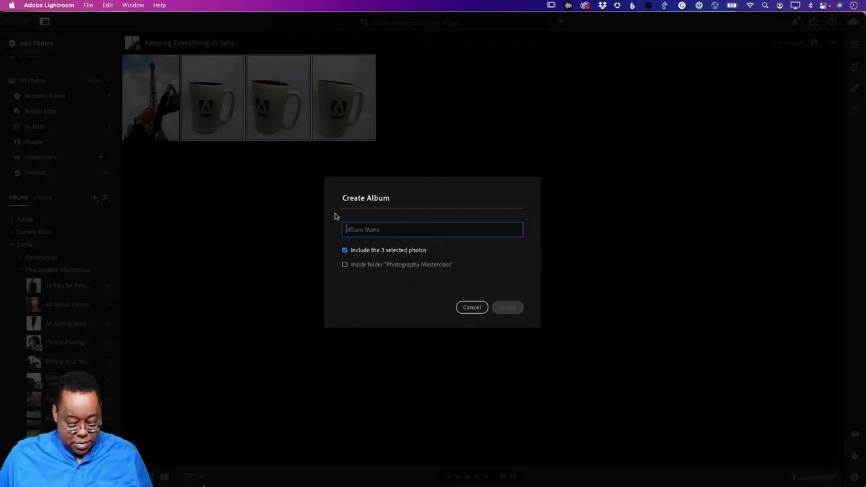
{"action": "type", "text": "Cups I l"}
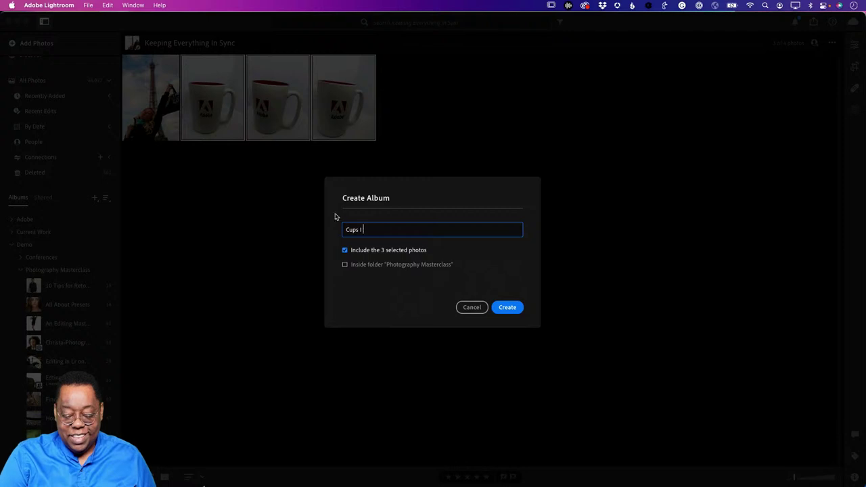
{"action": "type", "text": "ike"}
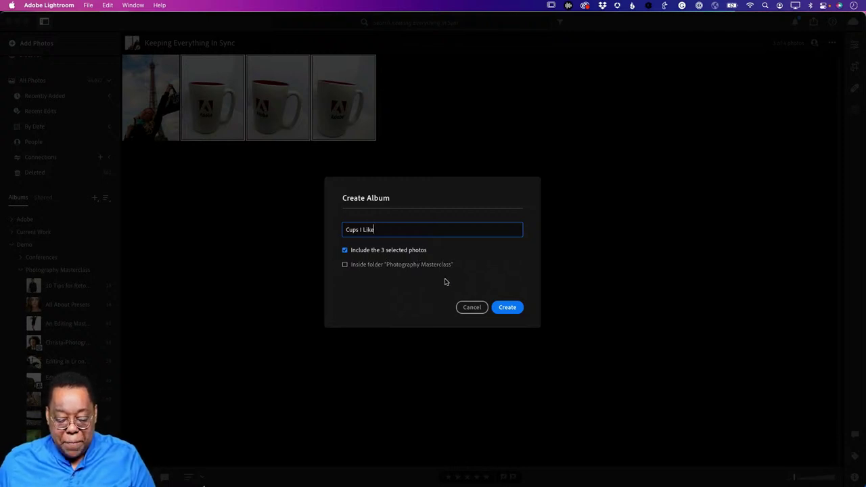
{"action": "left_click", "coordinate": [345, 264]}
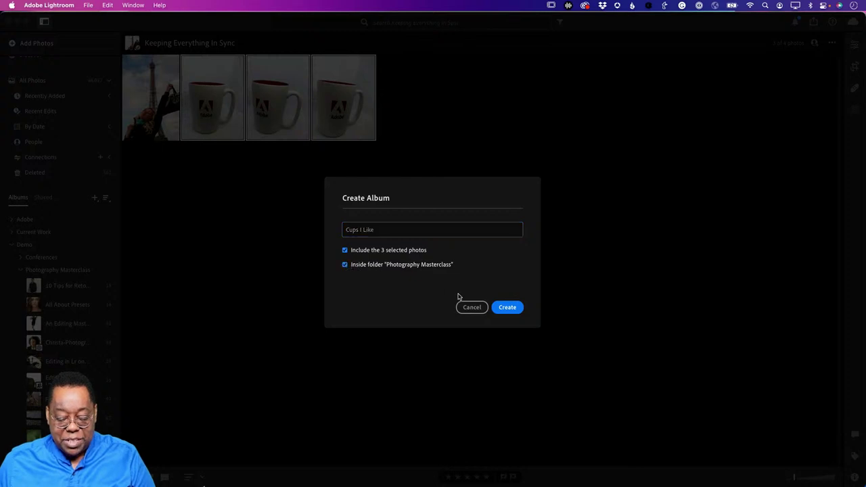
{"action": "left_click", "coordinate": [506, 308]}
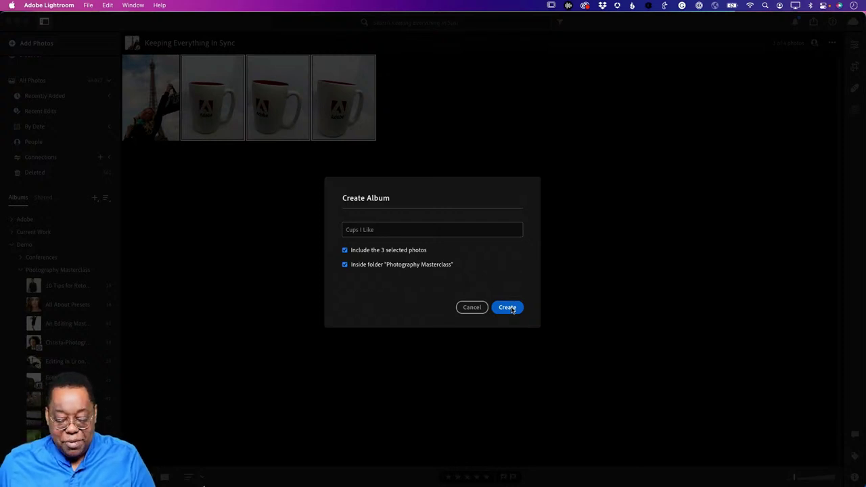
{"action": "left_click", "coordinate": [512, 309]}
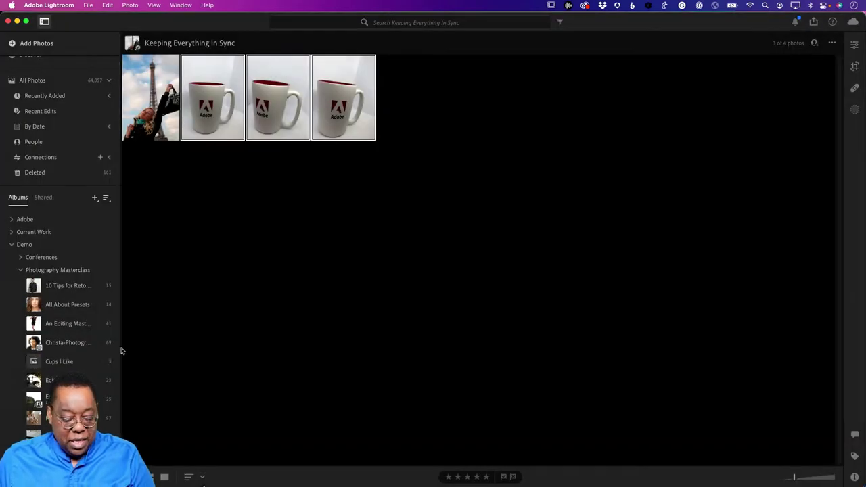
{"action": "left_click", "coordinate": [77, 362]}
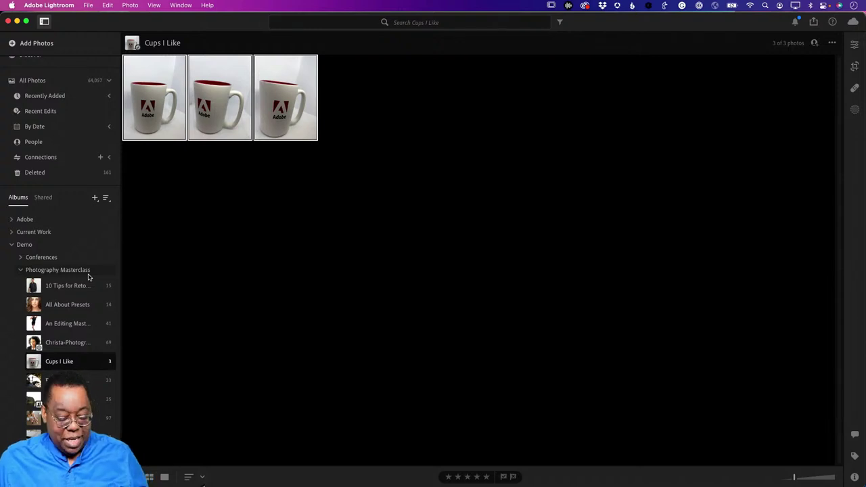
Switch to Lightroom Classic and move the Cups I Like collection from the From Lr mobile set into Photography Masterclass under Demo
{"action": "key", "text": "super+Tab"}
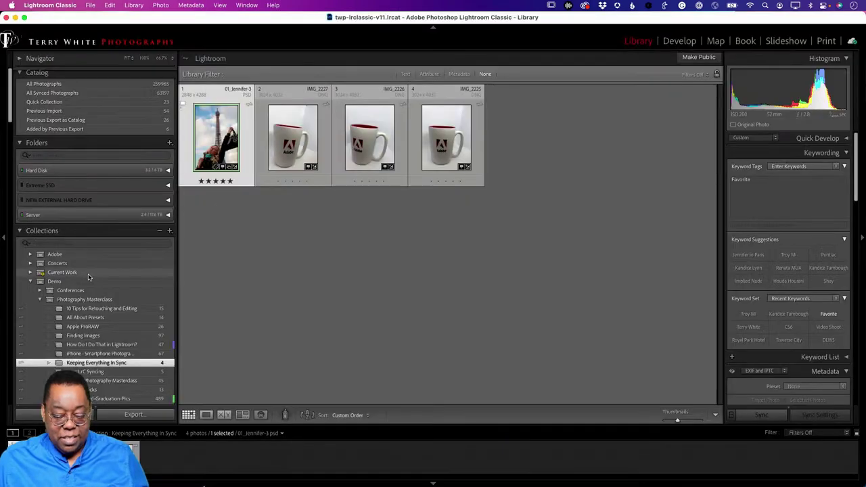
{"action": "scroll", "coordinate": [116, 332], "scroll_direction": "down", "scroll_amount": 2}
{"action": "scroll", "coordinate": [116, 332], "scroll_direction": "down", "scroll_amount": 2}
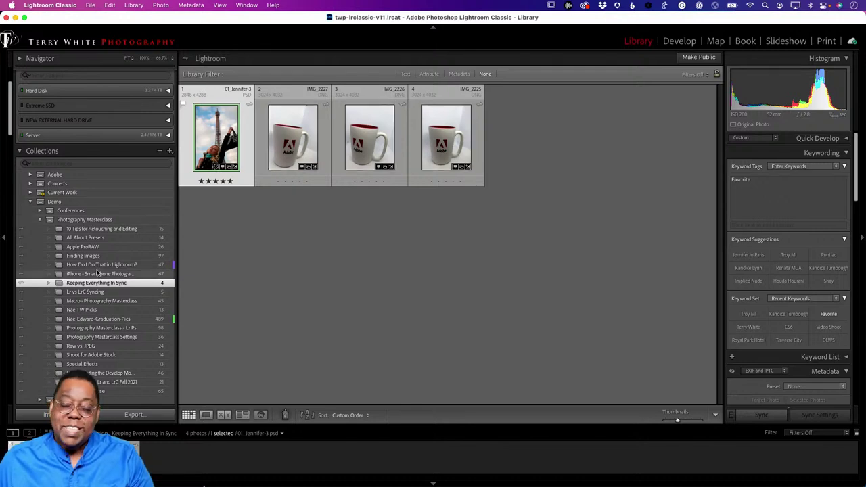
{"action": "left_click", "coordinate": [39, 202]}
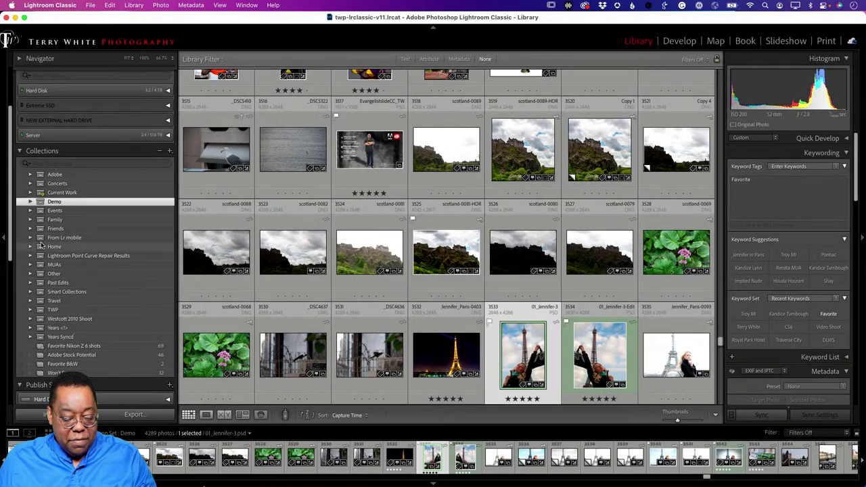
{"action": "left_click", "coordinate": [30, 242]}
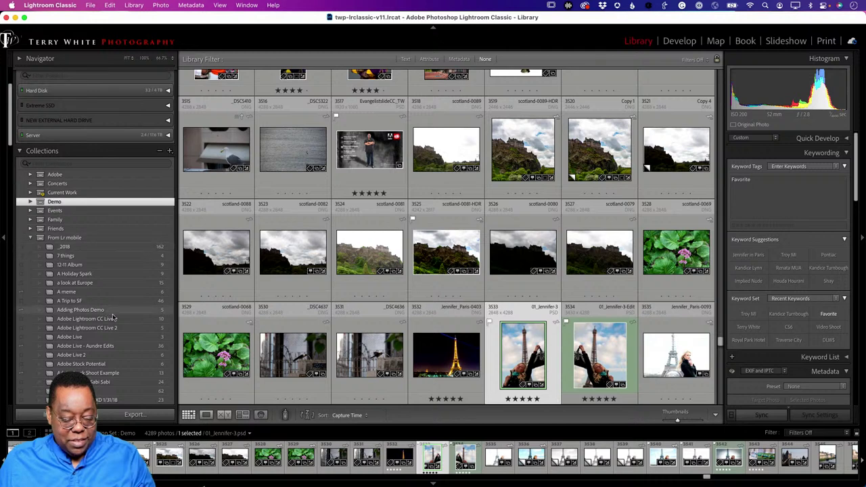
{"action": "scroll", "coordinate": [112, 318], "scroll_direction": "down", "scroll_amount": 3}
{"action": "scroll", "coordinate": [111, 319], "scroll_direction": "down", "scroll_amount": 2}
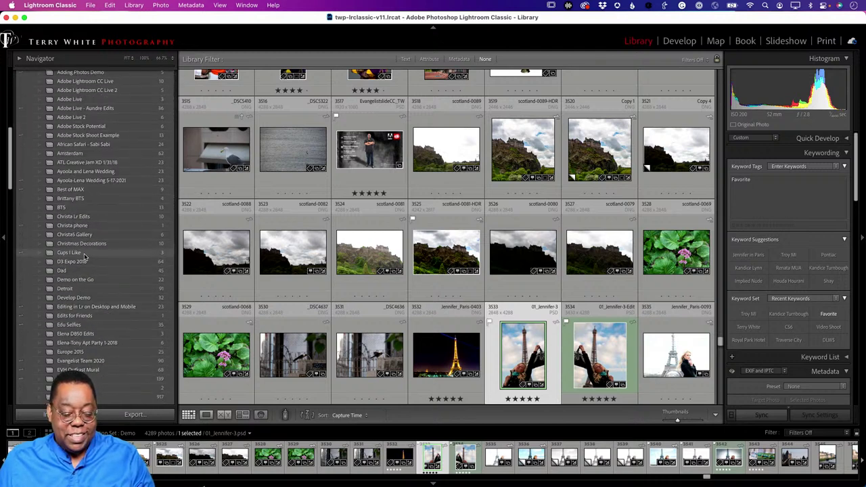
{"action": "left_click_drag", "start_coordinate": [84, 255], "coordinate": [60, 179]}
Open the Cups I Like collection and bring its second mug photo, IMG_2226, into the Develop module
{"action": "left_click", "coordinate": [78, 212]}
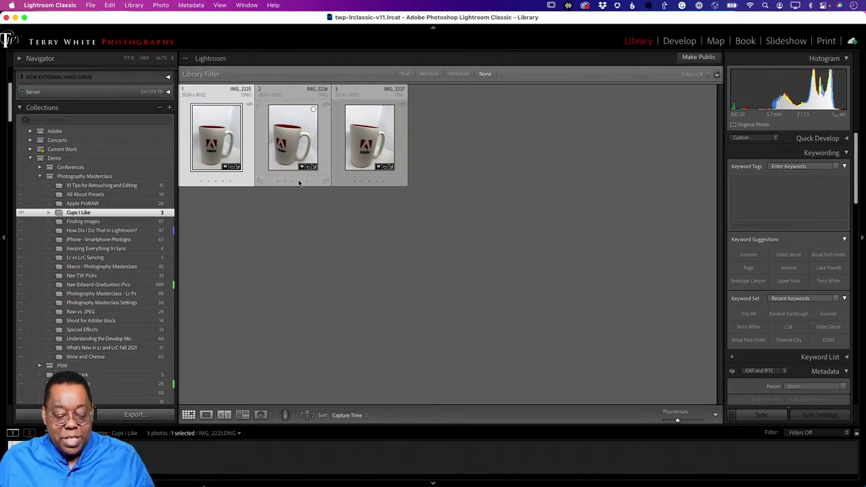
{"action": "left_click", "coordinate": [293, 159]}
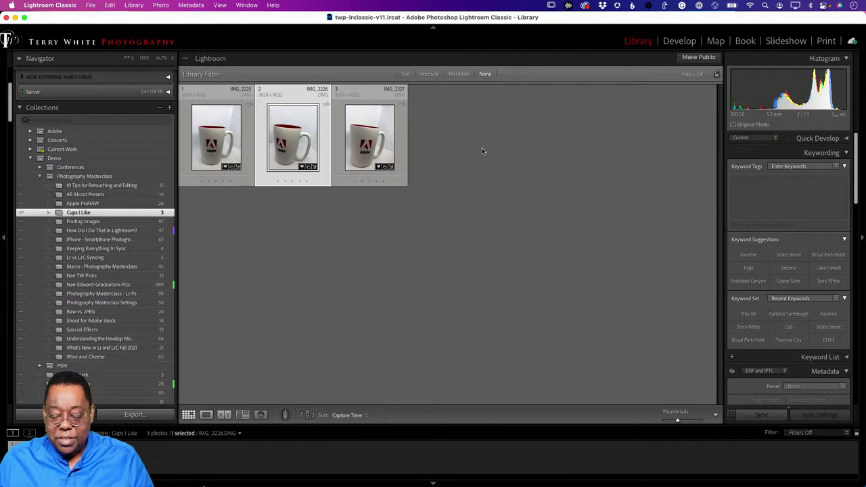
{"action": "key", "text": "d"}
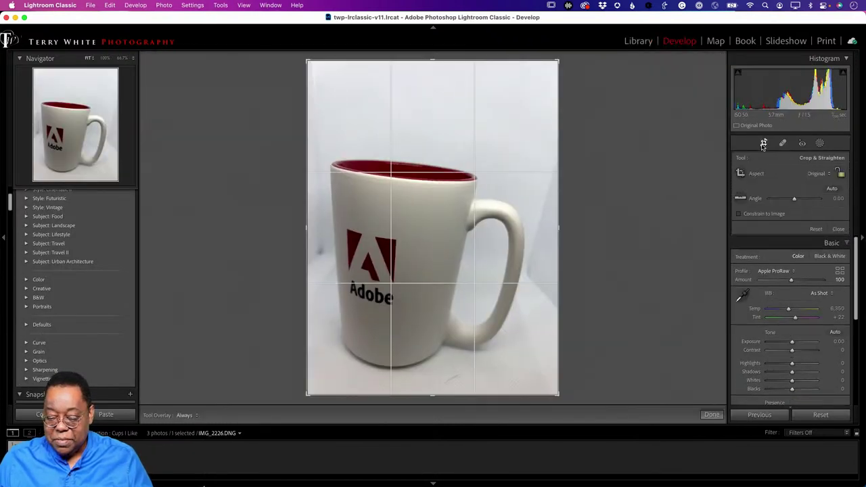
{"action": "left_click", "coordinate": [763, 143]}
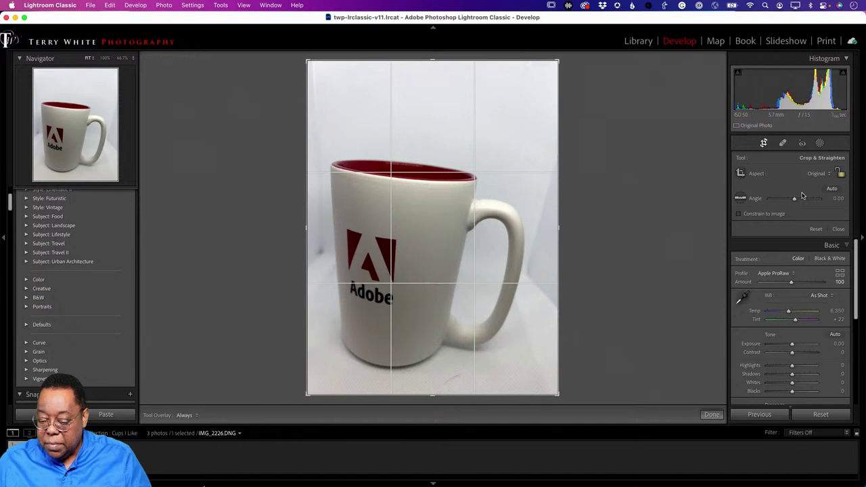
{"action": "left_click", "coordinate": [763, 143]}
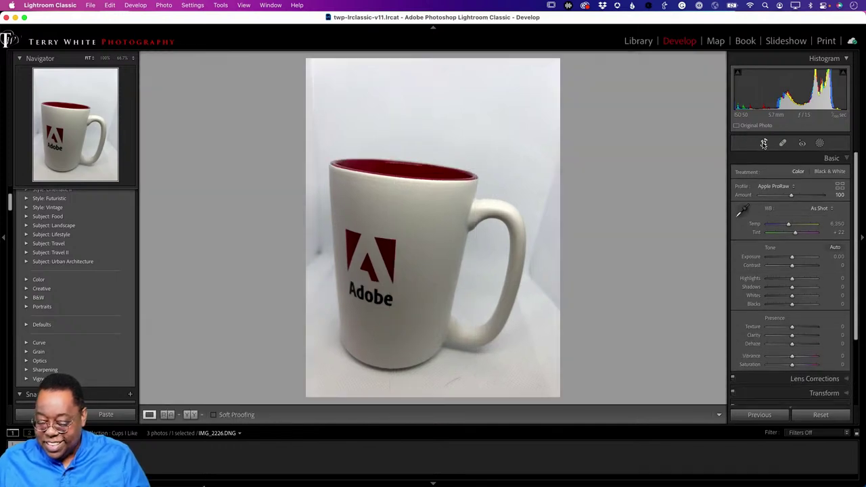
{"action": "left_click", "coordinate": [763, 143]}
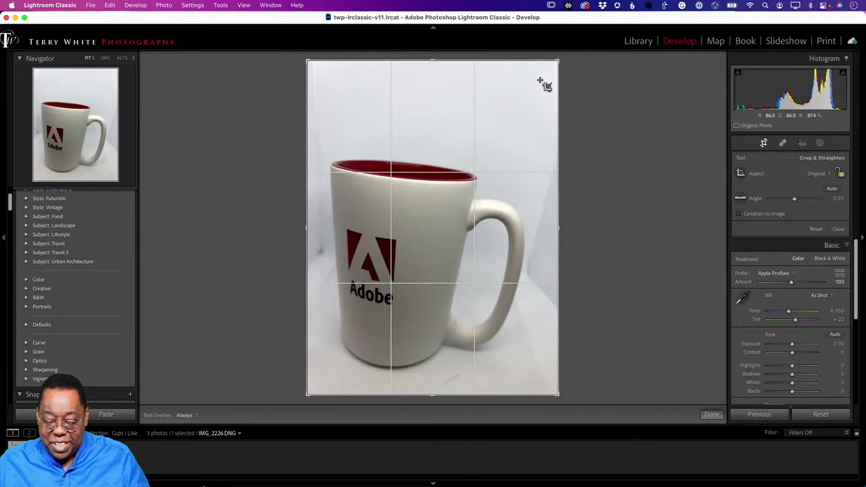
{"action": "right_click", "coordinate": [491, 107]}
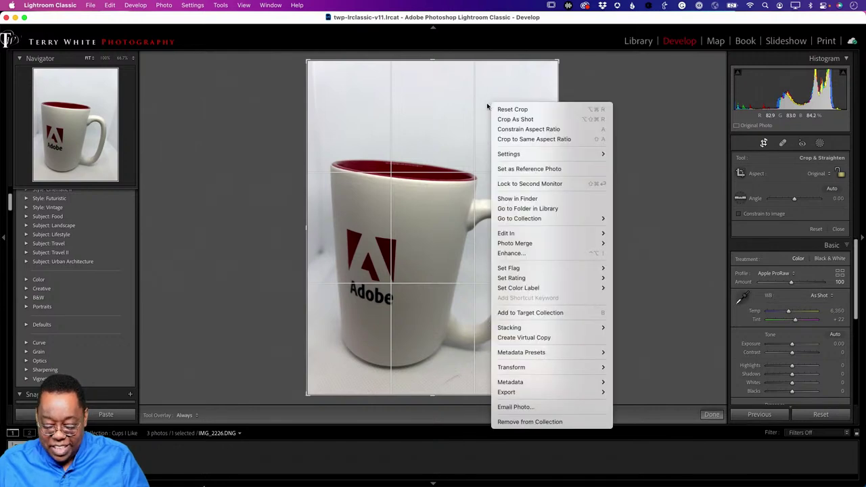
{"action": "left_click", "coordinate": [486, 107]}
{"action": "left_click", "coordinate": [764, 143]}
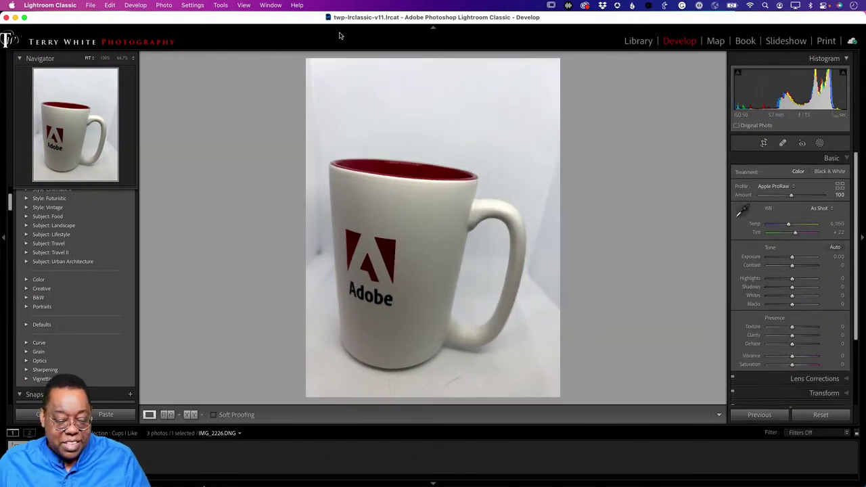
Flip the mug photo horizontally and return to the Library grid
{"action": "left_click", "coordinate": [165, 5]}
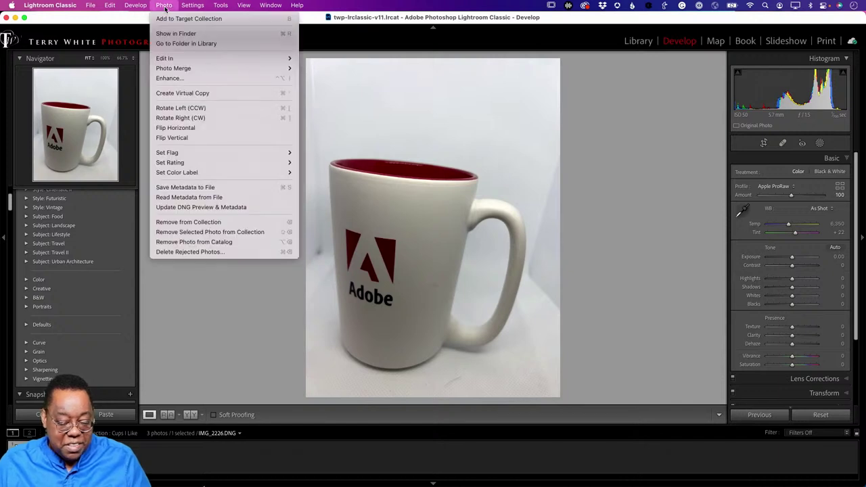
{"action": "left_click", "coordinate": [205, 128]}
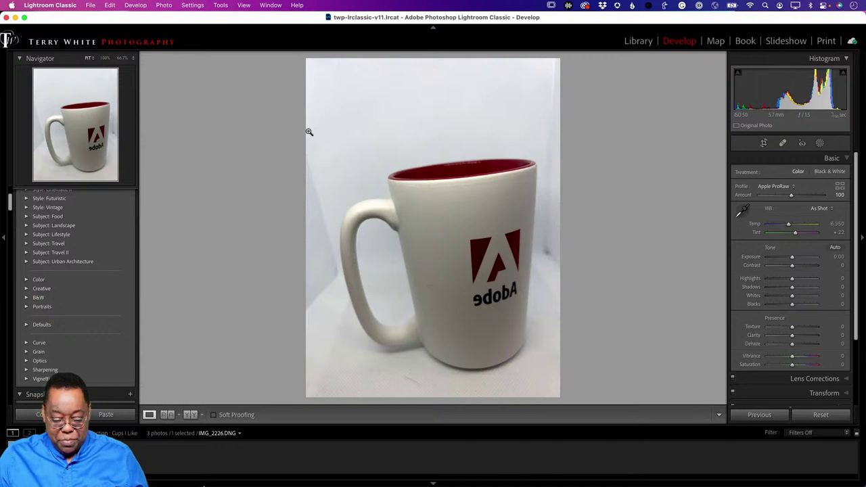
{"action": "key", "text": "g"}
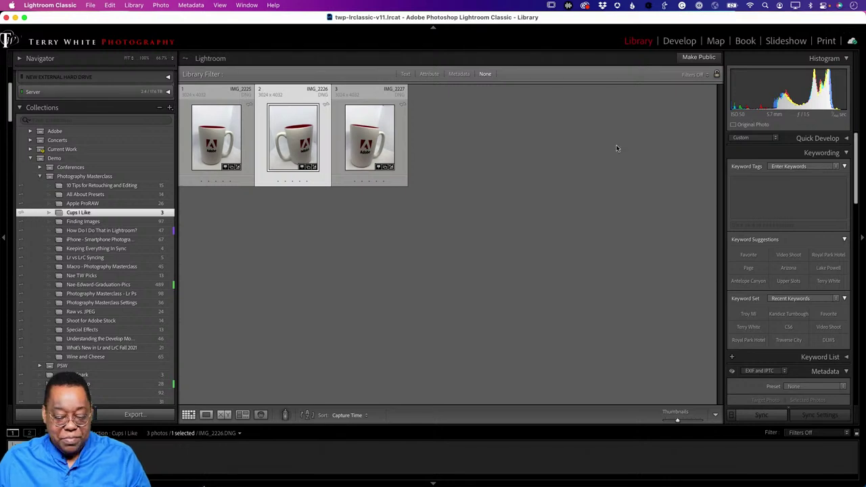
Switch to Lightroom and check the Cups I Like and Keeping Everything In Sync albums for the mug photo's horizontal flip
{"action": "key", "text": "cmd+Tab"}
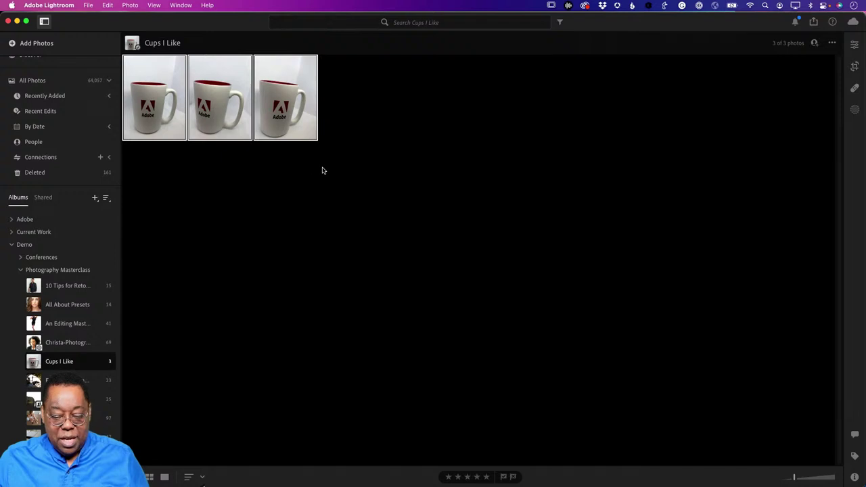
{"action": "left_click", "coordinate": [322, 170]}
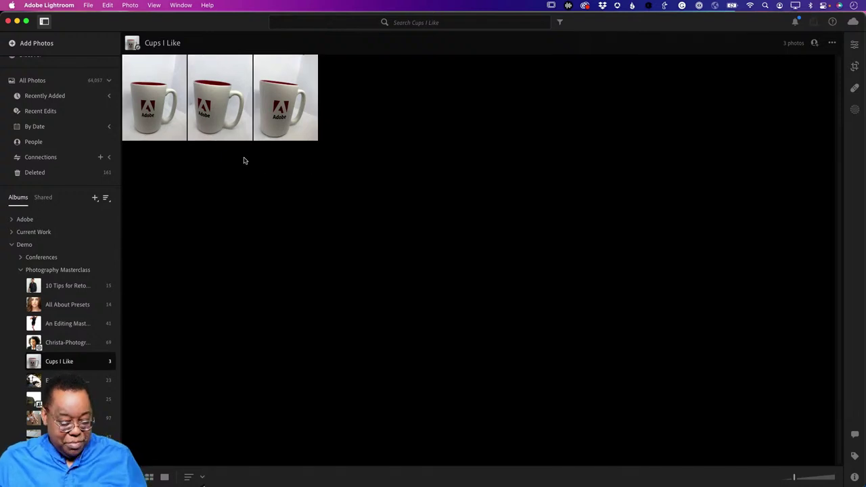
{"action": "key", "text": "super+Tab"}
{"action": "key", "text": "super+Tab"}
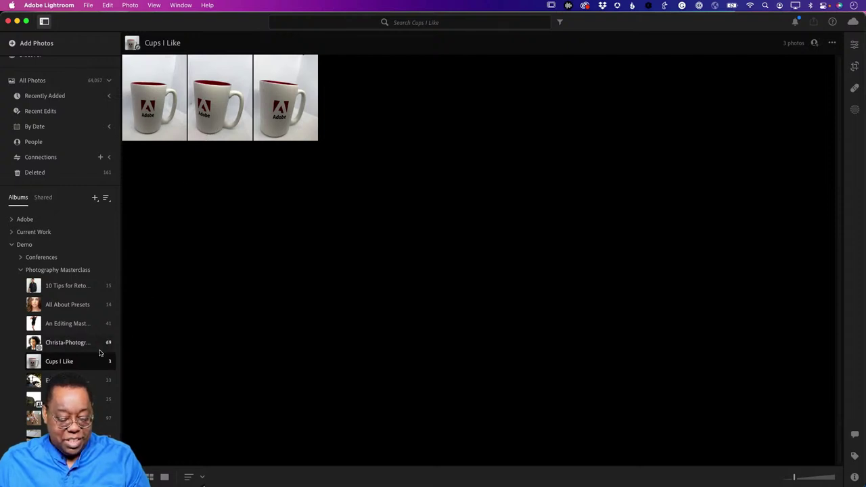
{"action": "scroll", "coordinate": [99, 353], "scroll_direction": "down", "scroll_amount": 5}
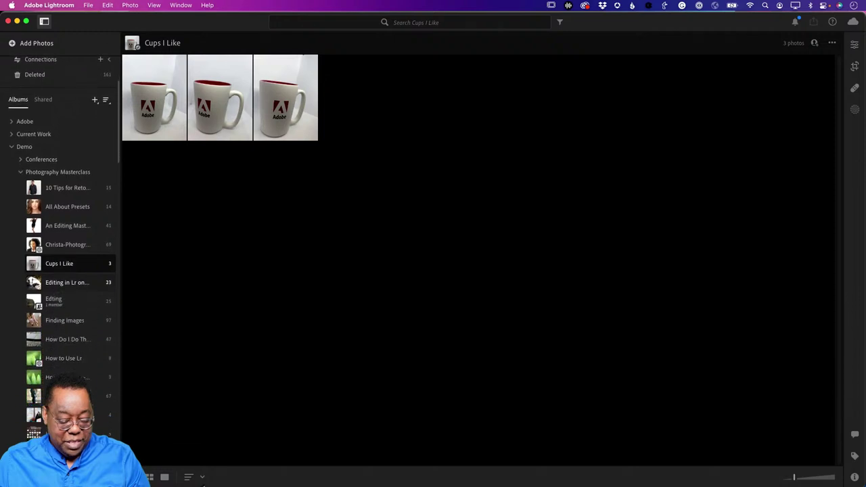
{"action": "scroll", "coordinate": [38, 384], "scroll_direction": "down", "scroll_amount": 2}
{"action": "left_click", "coordinate": [38, 384]}
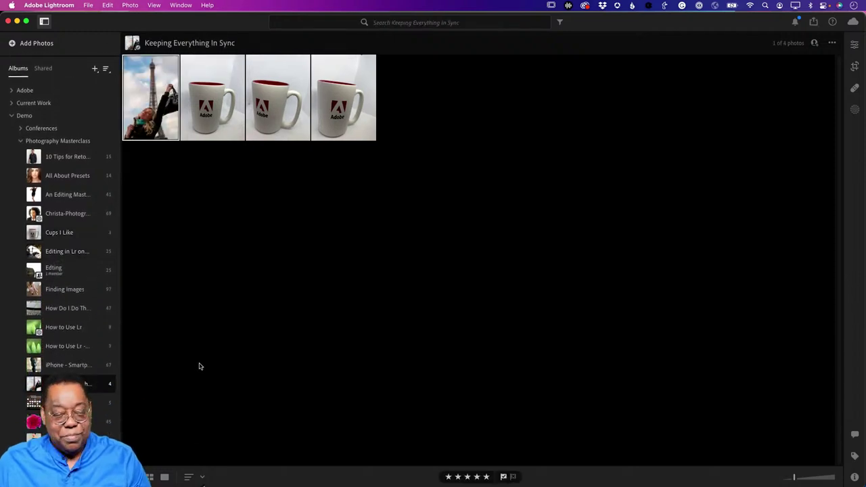
{"action": "scroll", "coordinate": [61, 237], "scroll_direction": "down", "scroll_amount": 2}
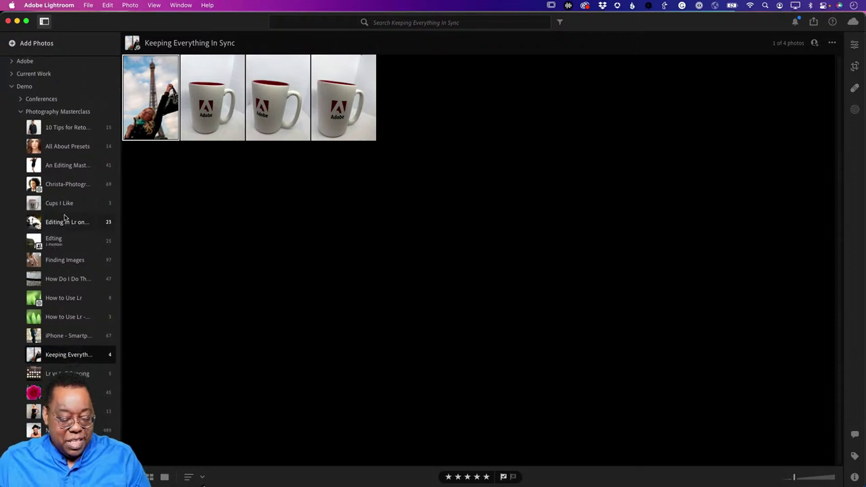
Open the Cups I Like album under Photography Masterclass and check its second mug photo for the horizontal flip
{"action": "scroll", "coordinate": [65, 223], "scroll_direction": "down", "scroll_amount": 1}
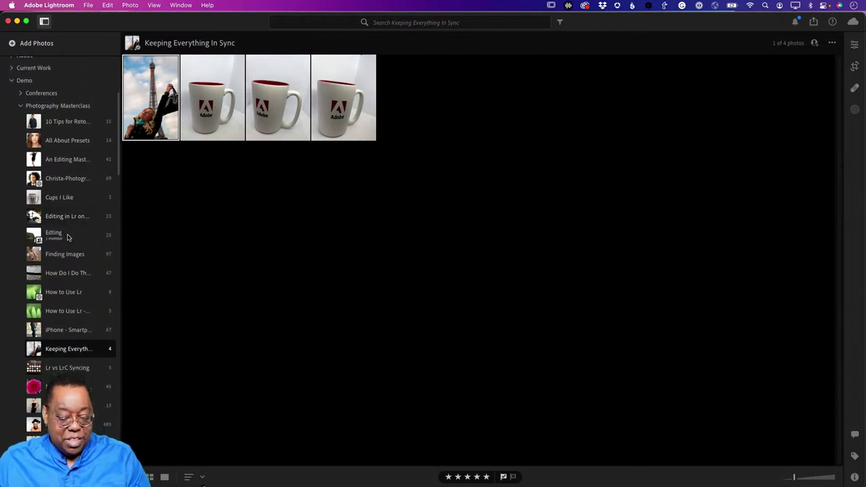
{"action": "scroll", "coordinate": [67, 236], "scroll_direction": "up", "scroll_amount": 10}
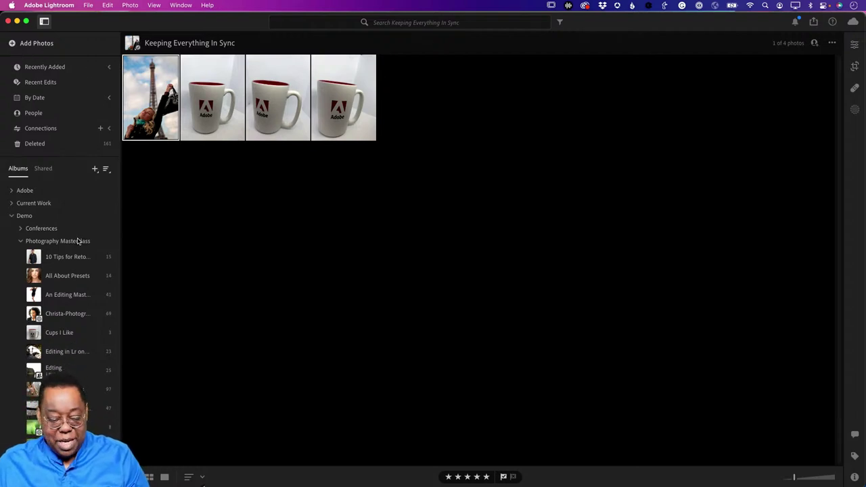
{"action": "left_click", "coordinate": [68, 330]}
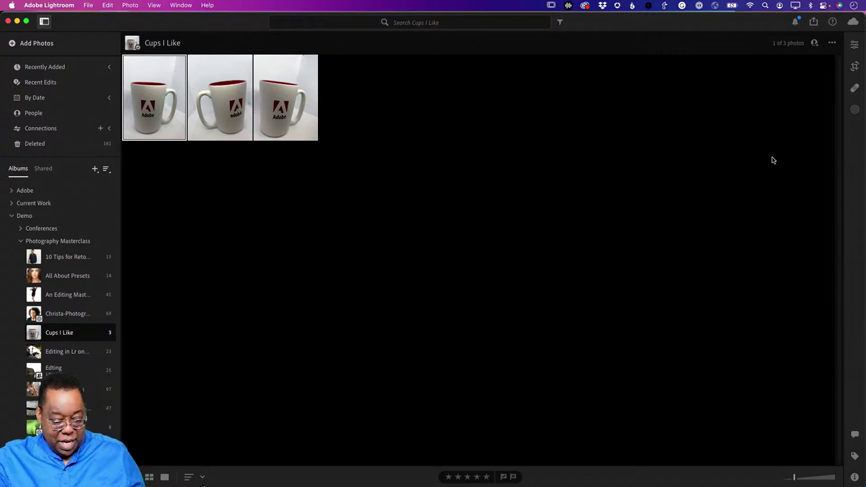
Switch to Safari, load lightroom.adobe.com and widen the browser window to fill the screen width
{"action": "key", "text": "super+Tab"}
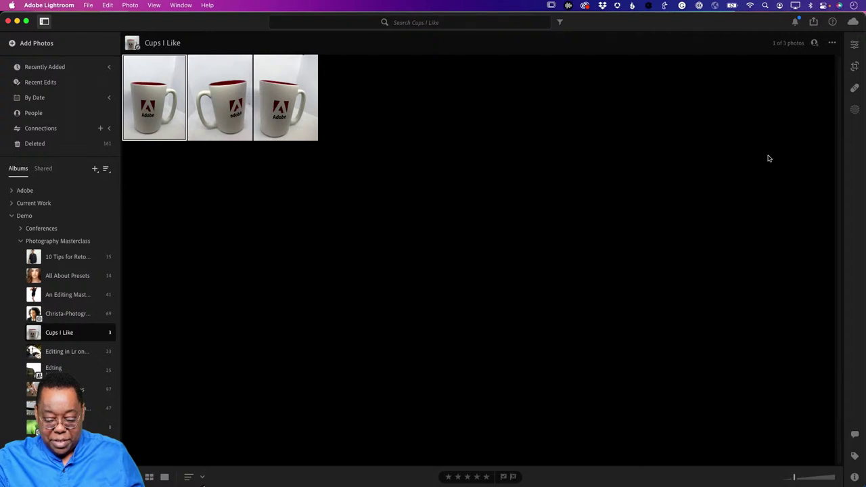
{"action": "mouse_move", "coordinate": [636, 484]}
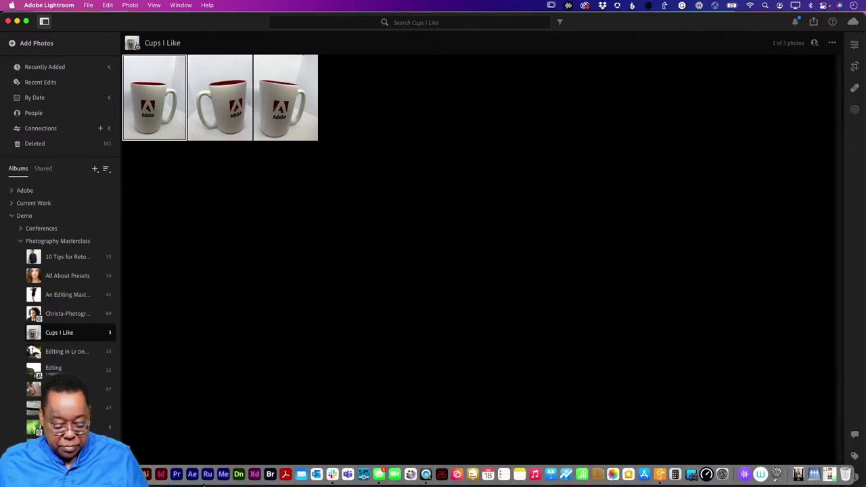
{"action": "left_click", "coordinate": [301, 474]}
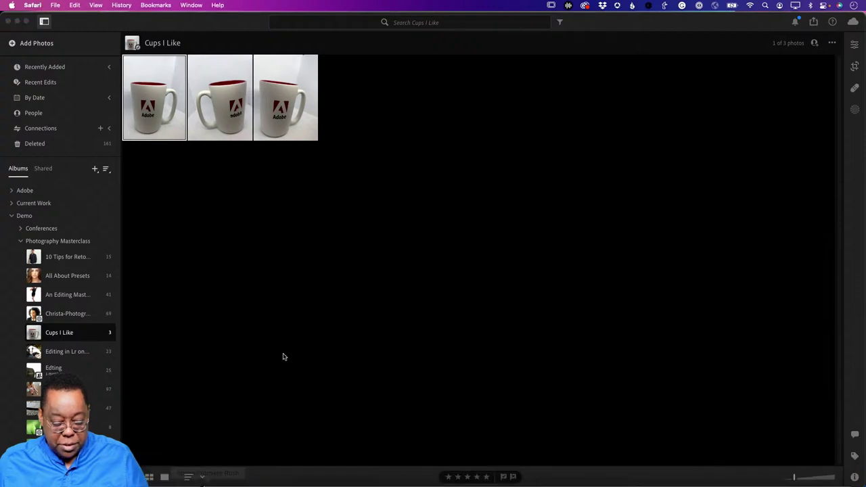
{"action": "type", "text": "light"}
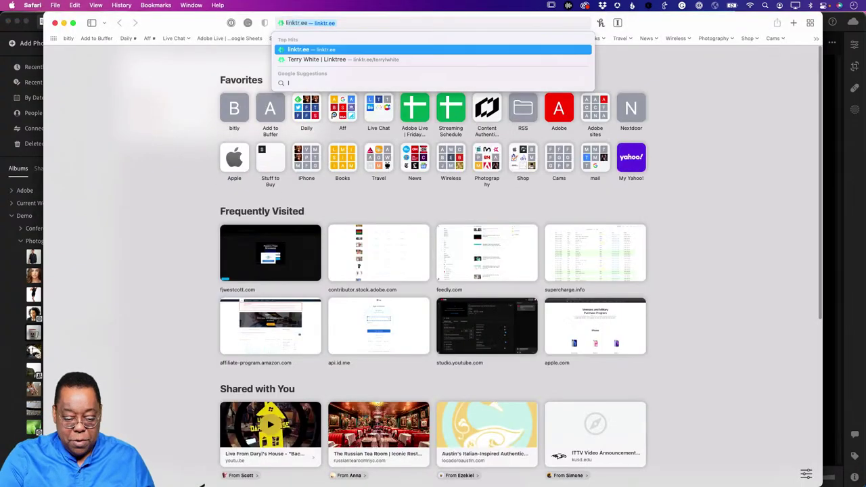
{"action": "type", "text": "room.adobe.com"}
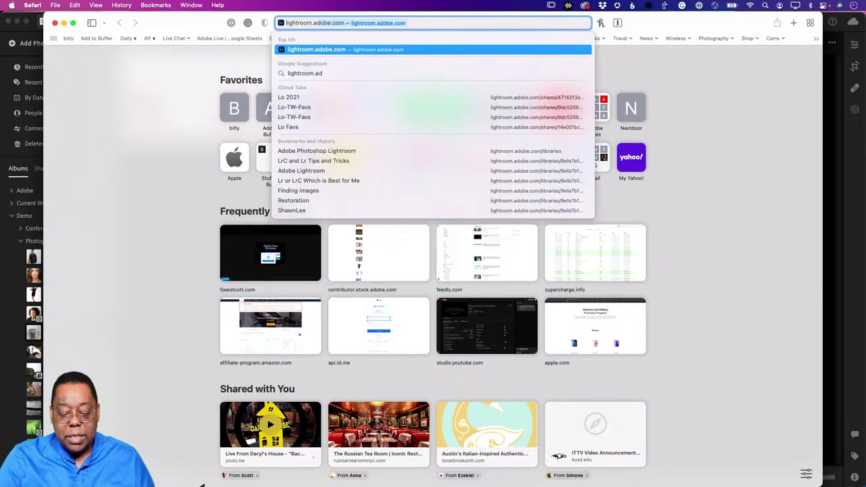
{"action": "key", "text": "Return"}
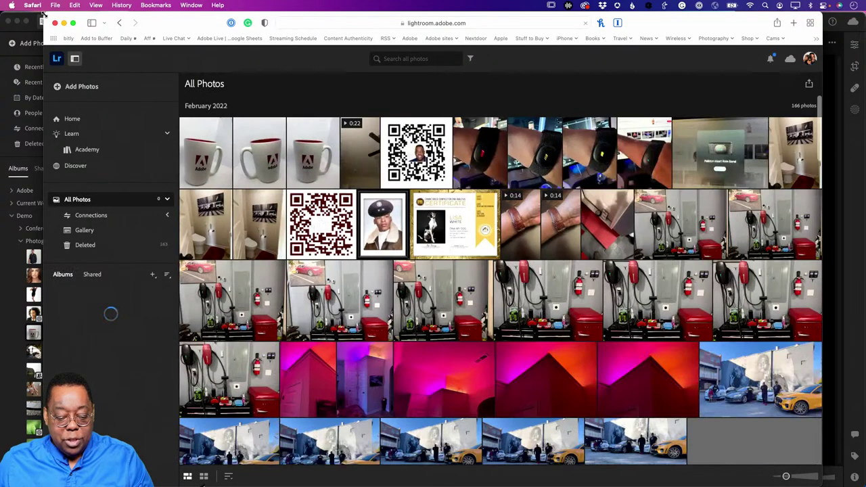
{"action": "left_click_drag", "start_coordinate": [43, 13], "coordinate": [0, 13]}
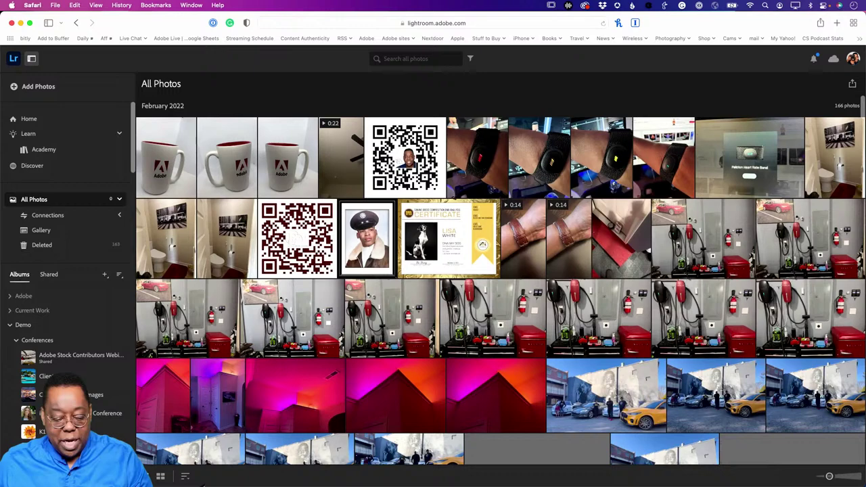
{"action": "left_click_drag", "start_coordinate": [822, 20], "coordinate": [865, 20]}
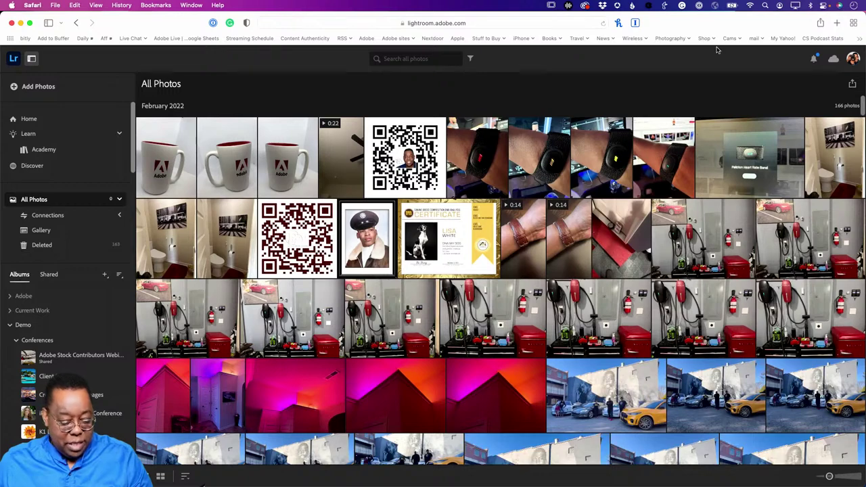
In Lightroom on the web, collapse Conferences, expand Photography Masterclass and open the Cups I Like album to check the flipped mug
{"action": "left_click", "coordinate": [14, 342]}
{"action": "scroll", "coordinate": [102, 379], "scroll_direction": "down", "scroll_amount": 8}
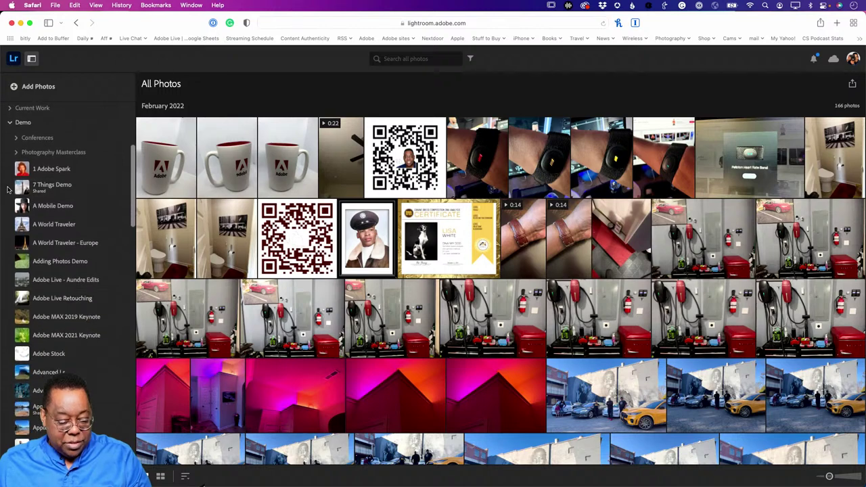
{"action": "left_click", "coordinate": [16, 151]}
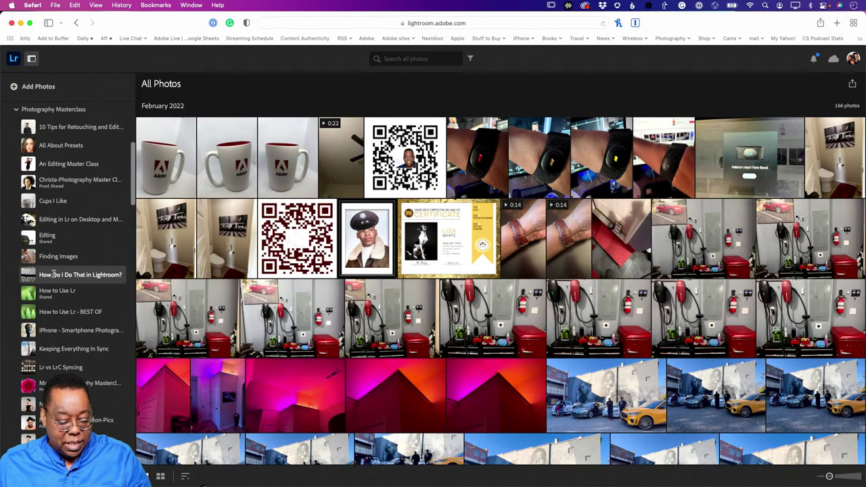
{"action": "left_click", "coordinate": [54, 202]}
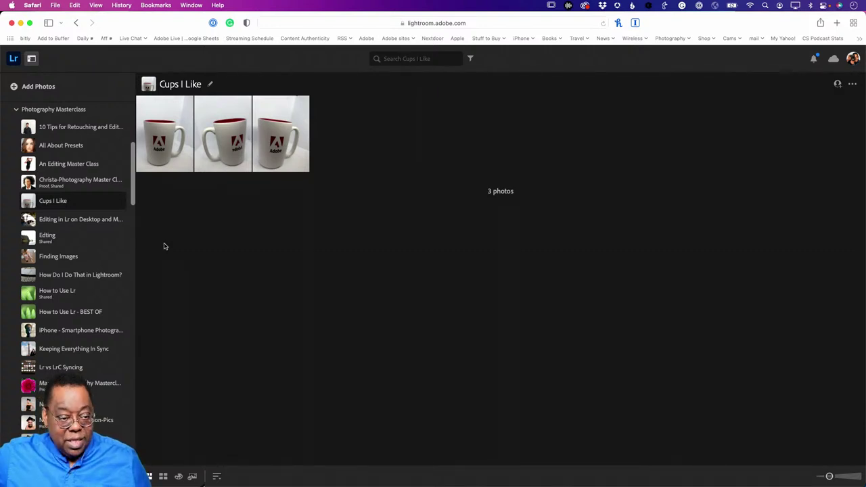
Switch to Lightroom, view the Eiffel Tower photo in Keeping Everything In Sync full screen, and select the album's first mug photo
{"action": "key", "text": "super+Tab"}
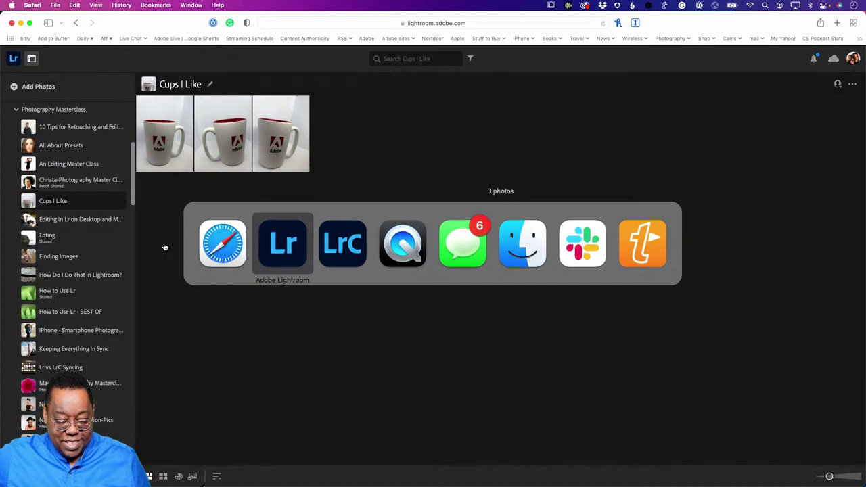
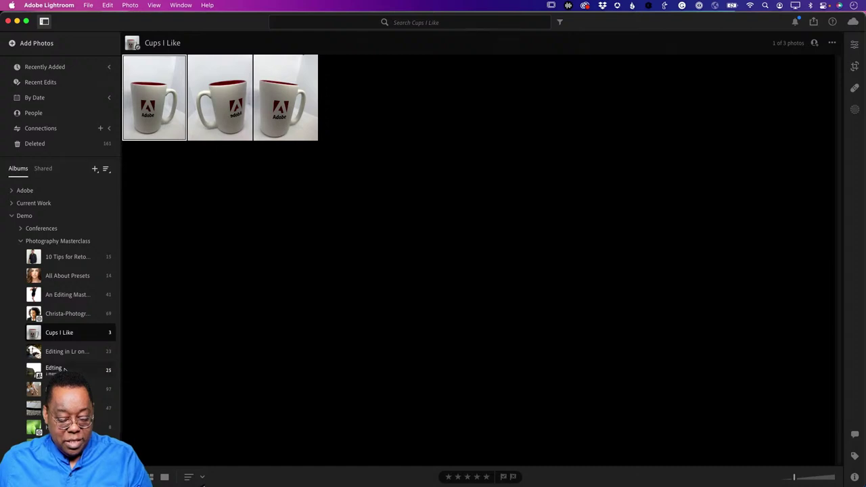
{"action": "scroll", "coordinate": [71, 361], "scroll_direction": "down", "scroll_amount": 3}
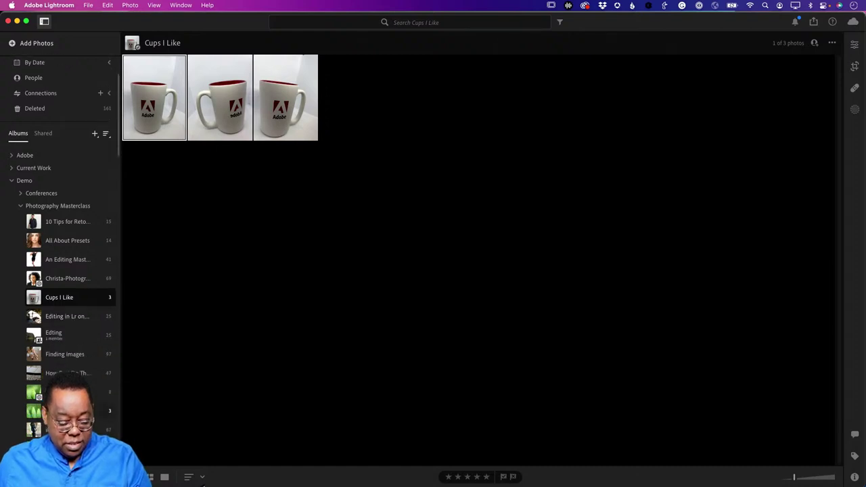
{"action": "scroll", "coordinate": [37, 401], "scroll_direction": "down", "scroll_amount": 1}
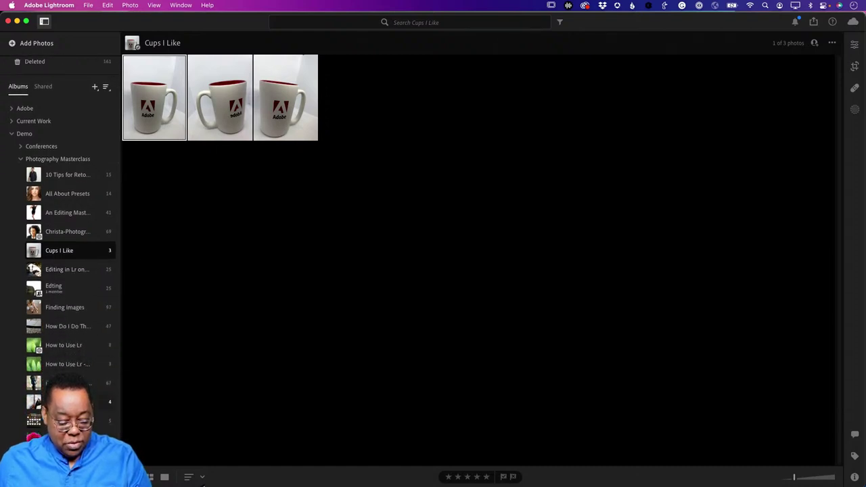
{"action": "left_click", "coordinate": [38, 402]}
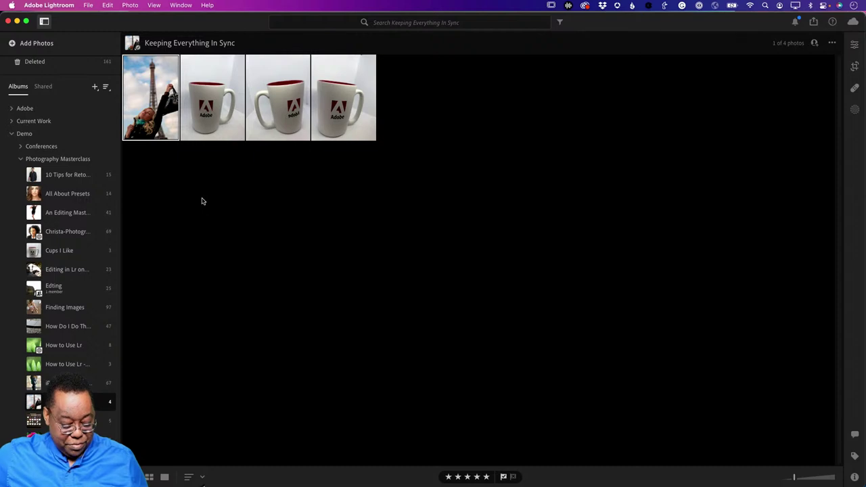
{"action": "key", "text": "f"}
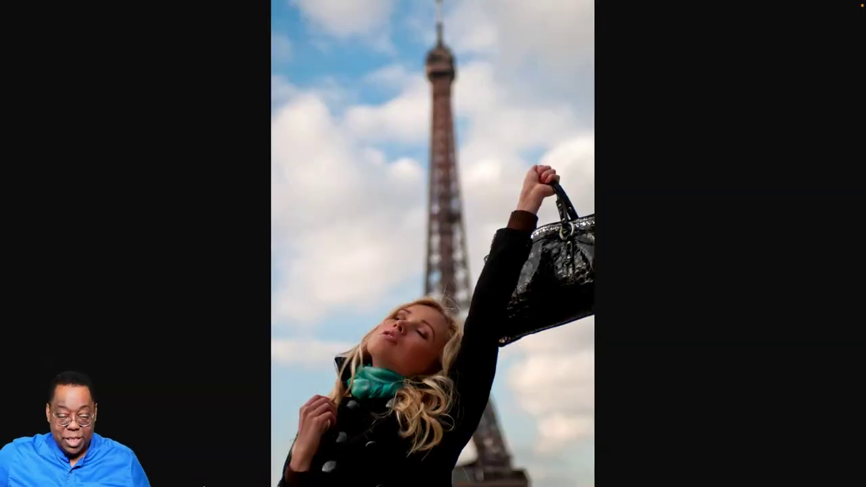
{"action": "key", "text": "Escape"}
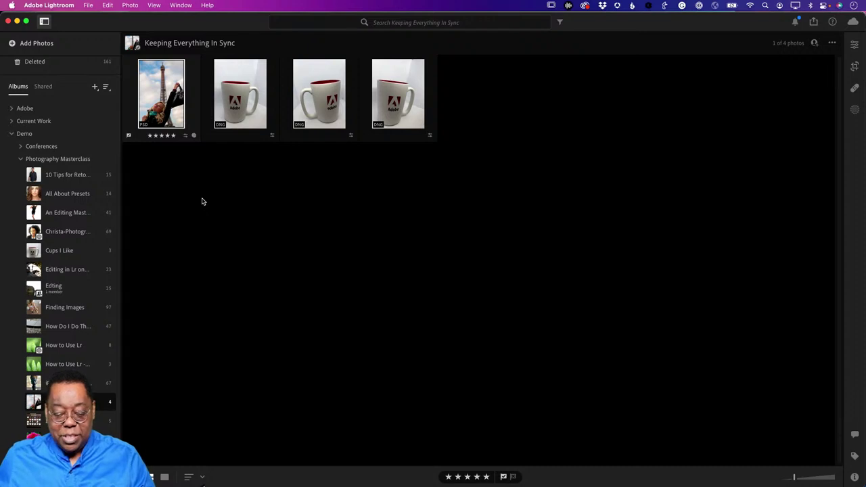
{"action": "left_click", "coordinate": [244, 91]}
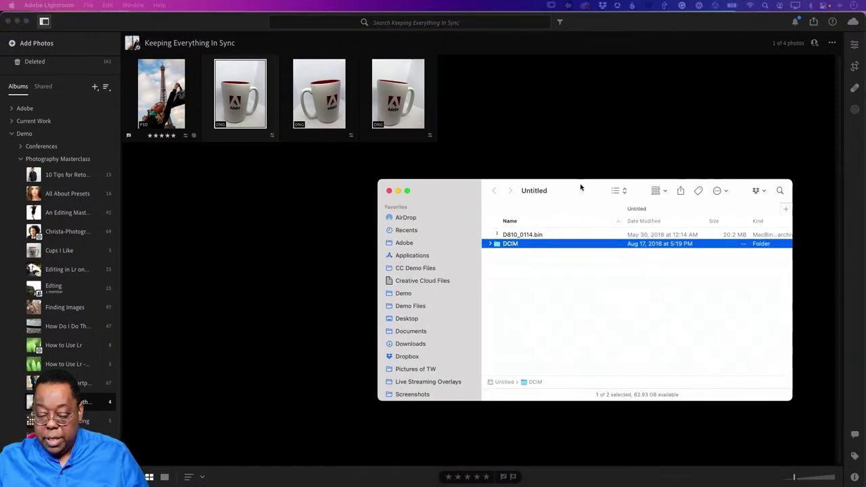
In Finder, expand the DCIM folder on the Untitled card and preview _TLW1228.NEF
{"action": "left_click", "coordinate": [462, 191]}
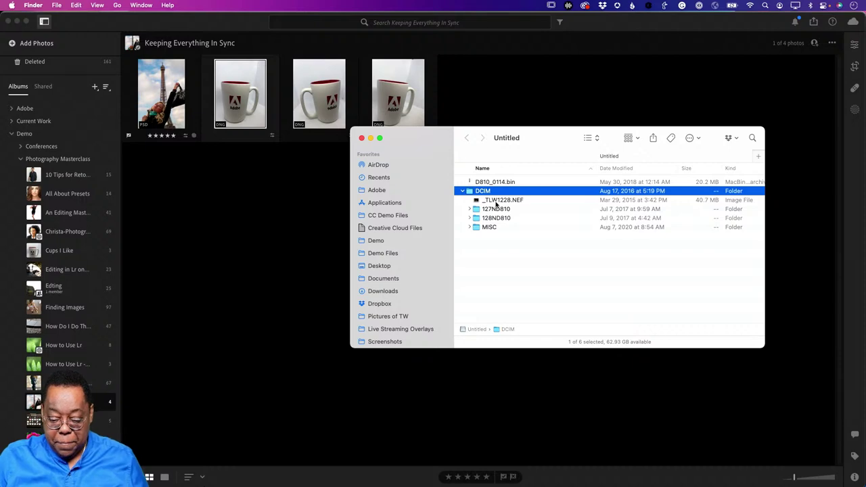
{"action": "left_click", "coordinate": [500, 201]}
{"action": "key", "text": "space"}
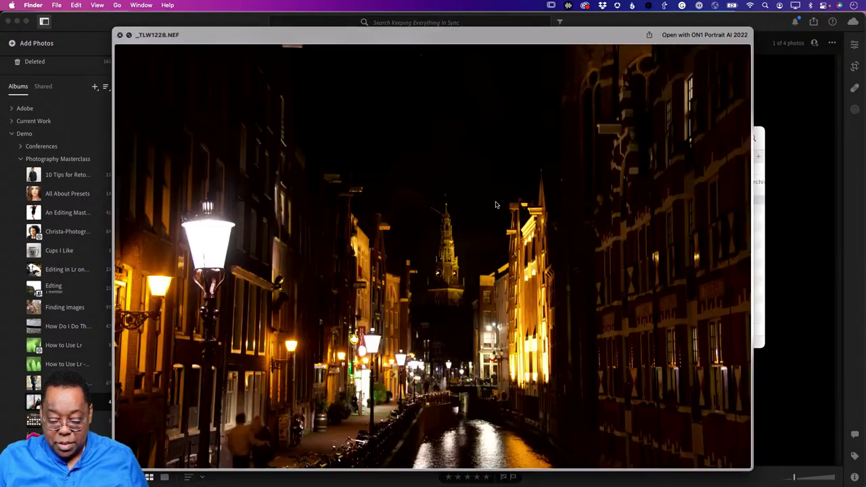
{"action": "key", "text": "space"}
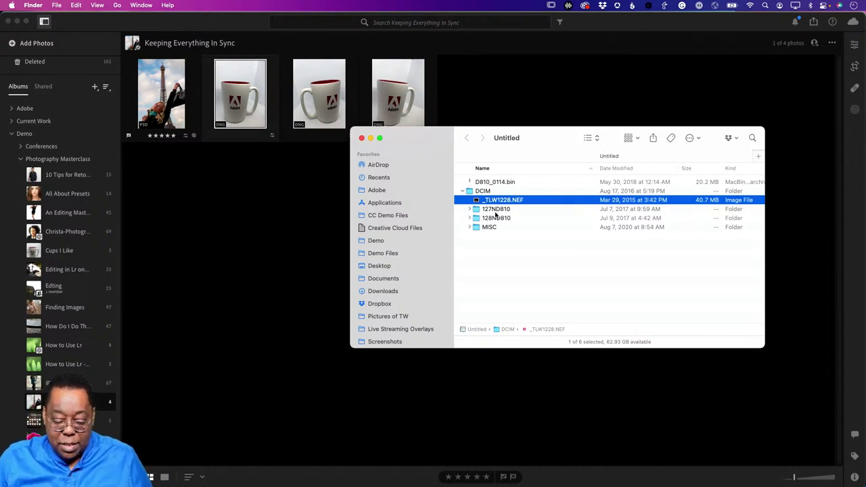
Expand the 127ND810 folder and preview the raw photos _TLW9796.NEF and _TLW9892.NEF
{"action": "left_click", "coordinate": [470, 209]}
{"action": "left_click", "coordinate": [499, 219]}
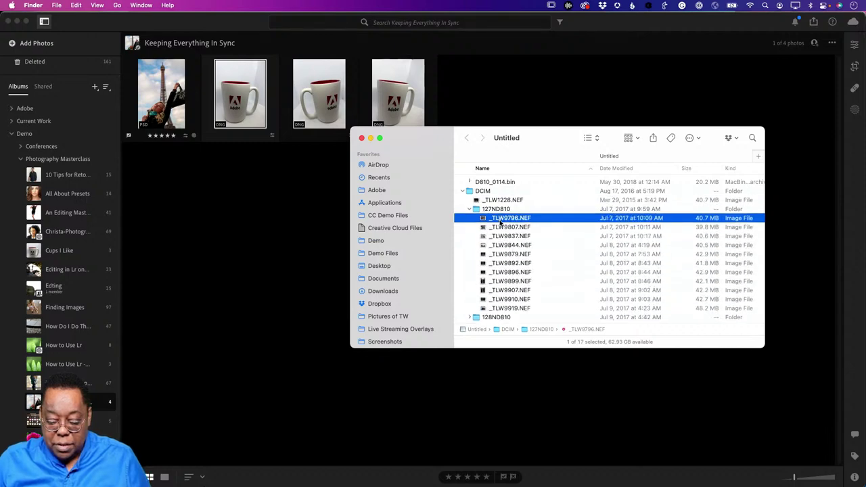
{"action": "key", "text": "space"}
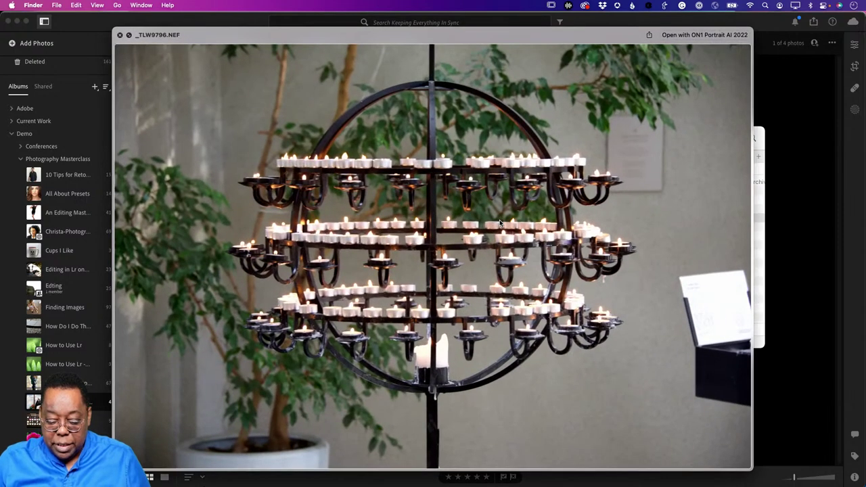
{"action": "key", "text": "space"}
{"action": "left_click", "coordinate": [498, 263]}
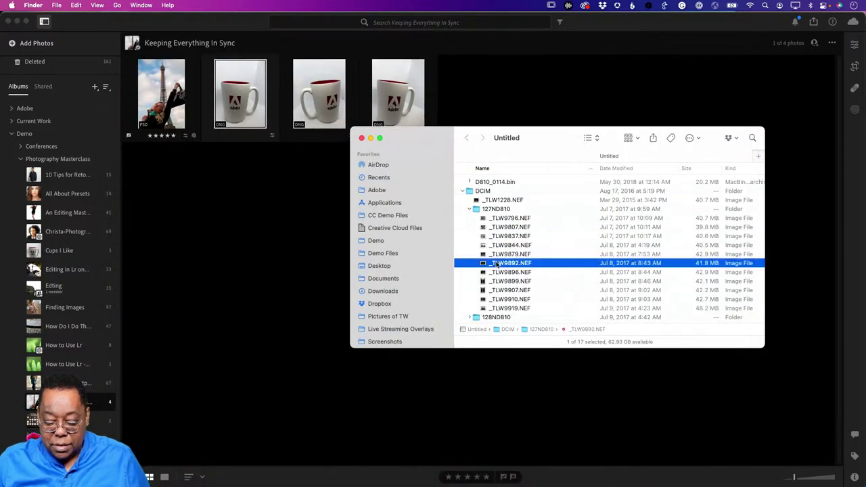
{"action": "key", "text": "space"}
{"action": "key", "text": "space"}
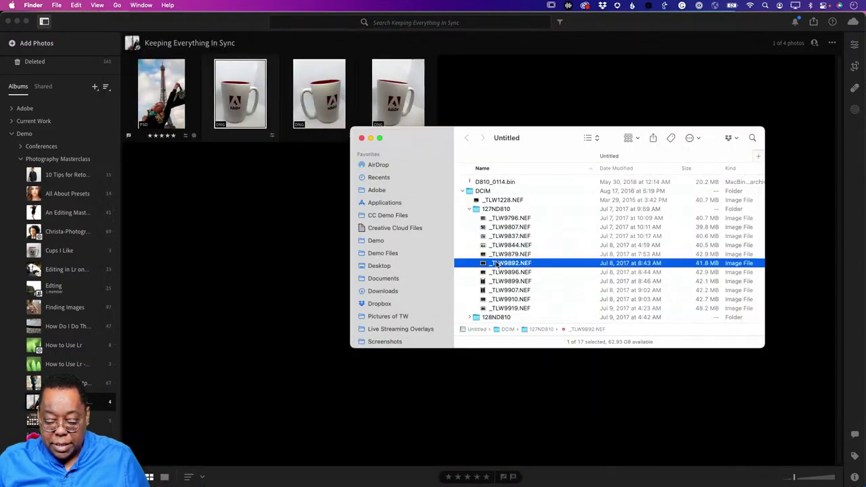
Preview _TLW9796.NEF once more and add it from the card to Lightroom's Keeping Everything In Sync album
{"action": "left_click", "coordinate": [498, 218]}
{"action": "key", "text": "space"}
{"action": "key", "text": "space"}
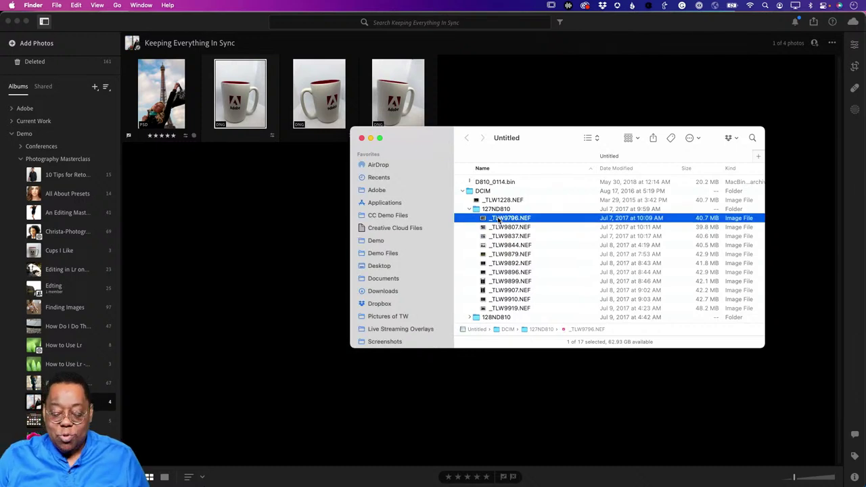
{"action": "left_click_drag", "start_coordinate": [499, 220], "coordinate": [264, 266]}
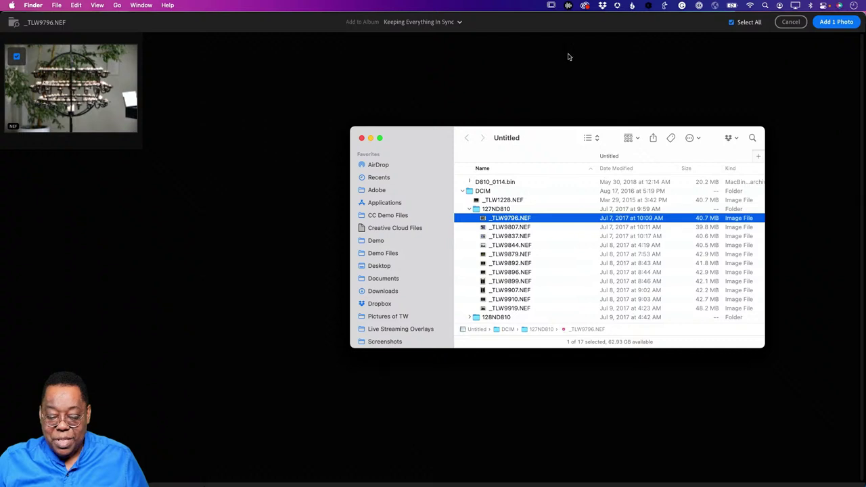
{"action": "left_click", "coordinate": [836, 26]}
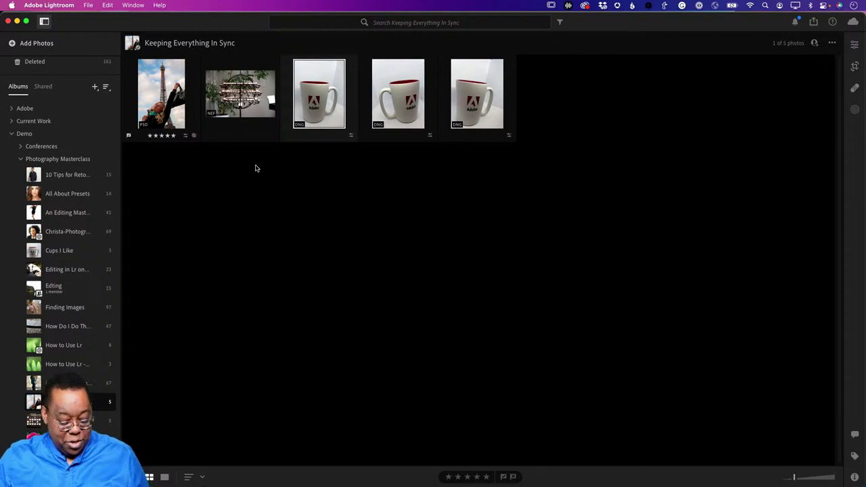
Switch to Lightroom Classic and cancel the card's photo import to return to the Library grid
{"action": "key", "text": "super+Tab"}
{"action": "key", "text": "super+Tab"}
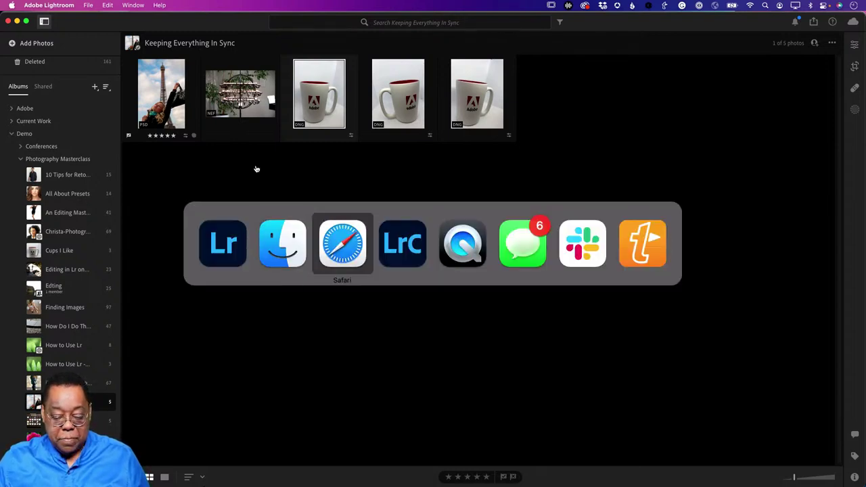
{"action": "key", "text": "super+Tab"}
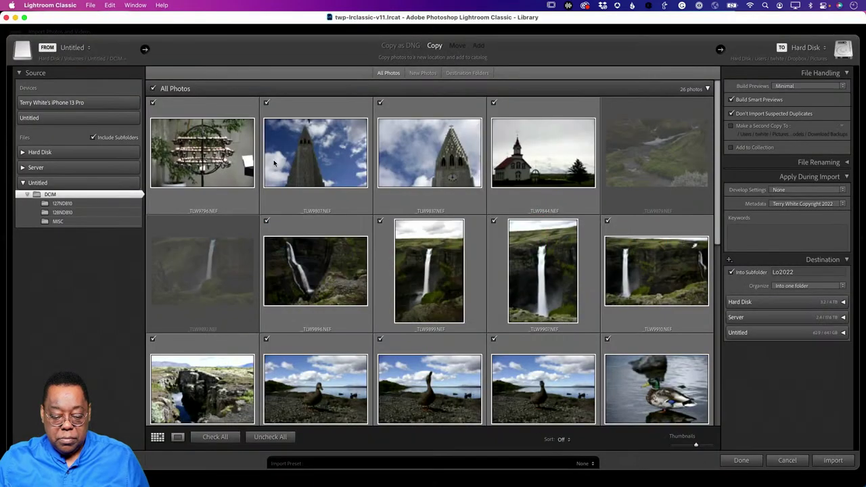
{"action": "left_click", "coordinate": [786, 460]}
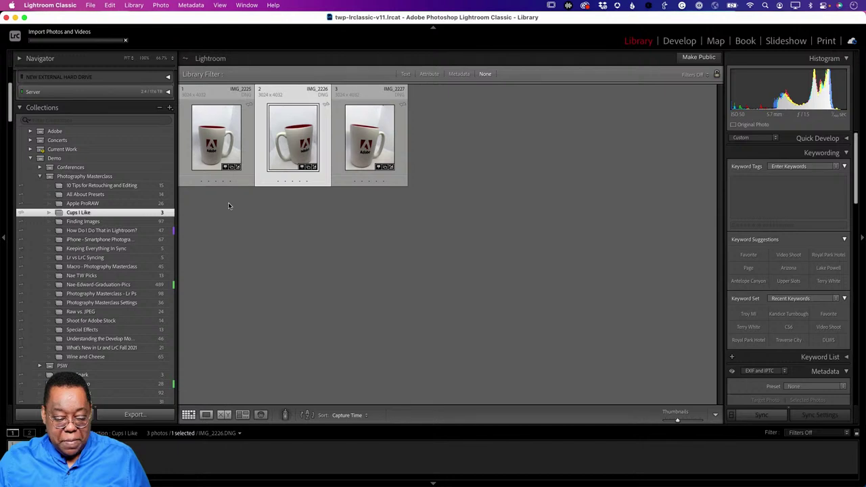
Check the album in Lightroom, return to Lightroom Classic and open the Keeping Everything In Sync collection
{"action": "key", "text": "super+Tab"}
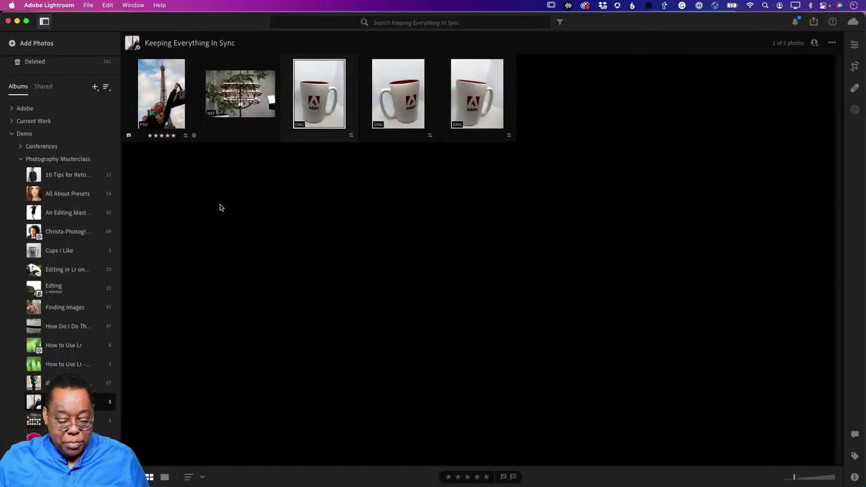
{"action": "key", "text": "super+Tab"}
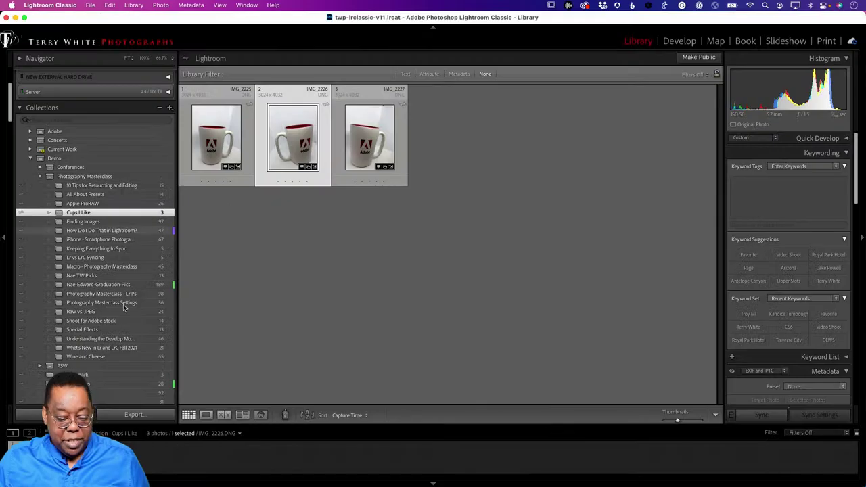
{"action": "left_click", "coordinate": [111, 248]}
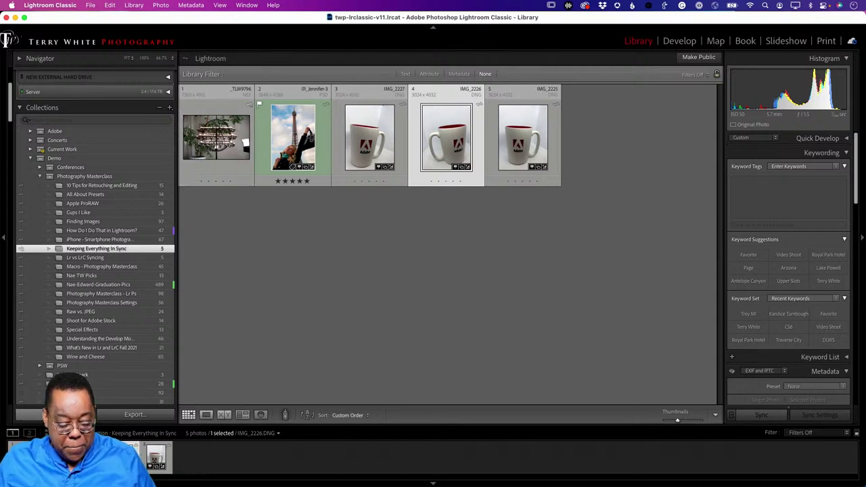
Start a photo import from the Untitled card's DCIM folder with only _TLW9807.NEF marked for import
{"action": "key", "text": "super+shift+i"}
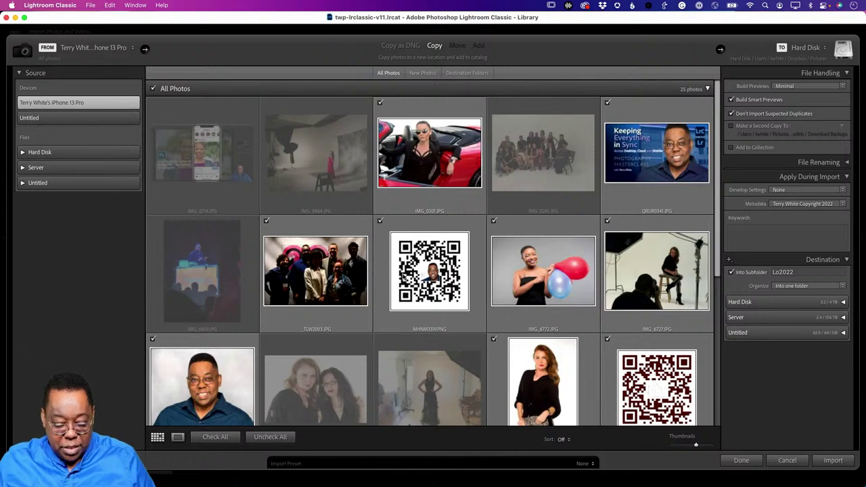
{"action": "scroll", "coordinate": [422, 296], "scroll_direction": "down", "scroll_amount": 3}
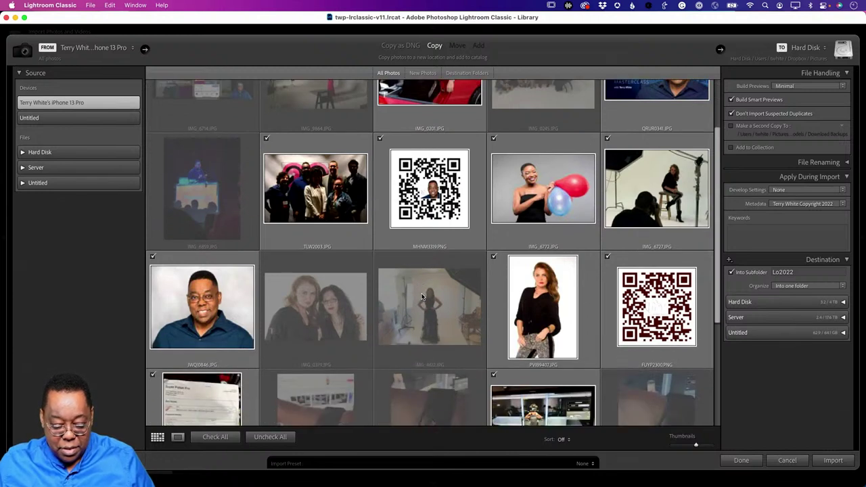
{"action": "scroll", "coordinate": [421, 296], "scroll_direction": "up", "scroll_amount": 3}
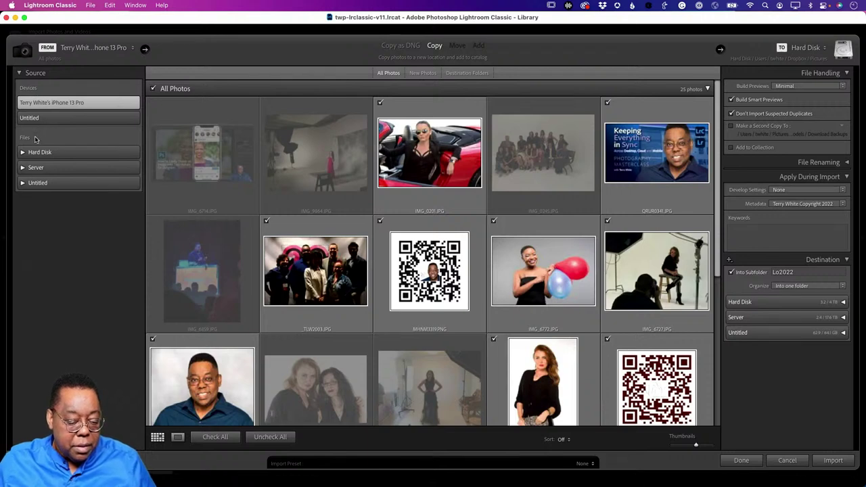
{"action": "left_click", "coordinate": [36, 182]}
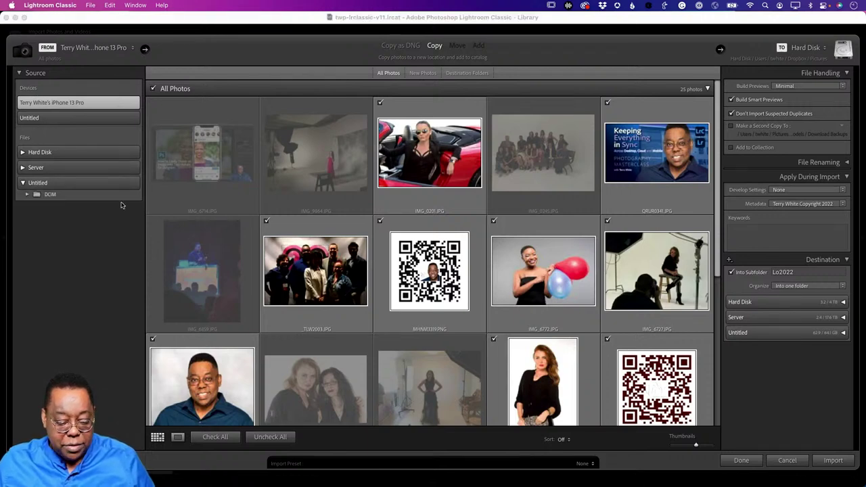
{"action": "left_click", "coordinate": [56, 195]}
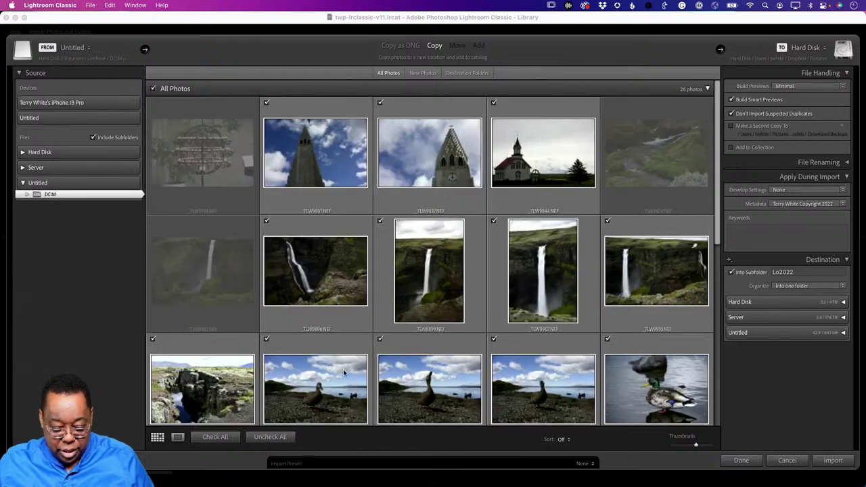
{"action": "left_click", "coordinate": [255, 438]}
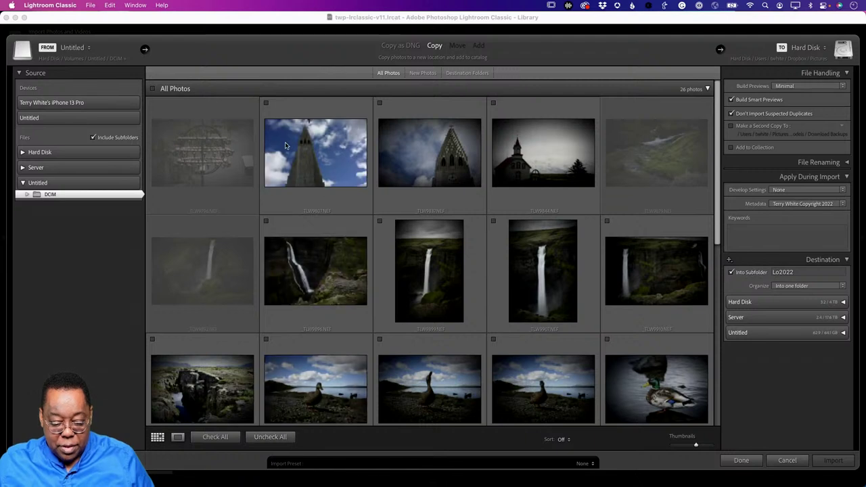
{"action": "left_click", "coordinate": [267, 104]}
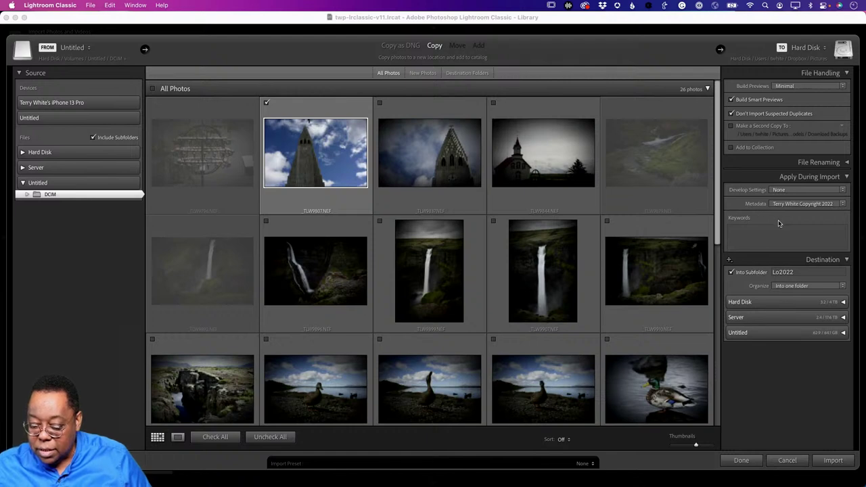
Set the import's destination subfolder to KeepingInSync
{"action": "left_click", "coordinate": [765, 273]}
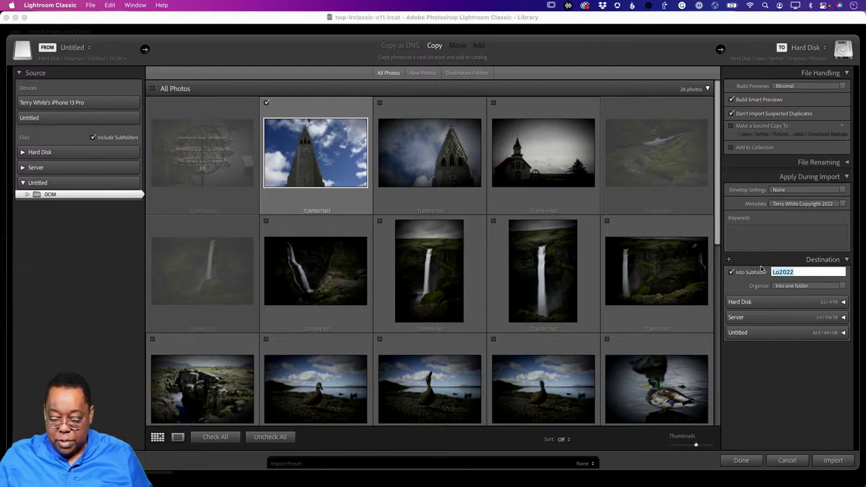
{"action": "type", "text": "Keeping"}
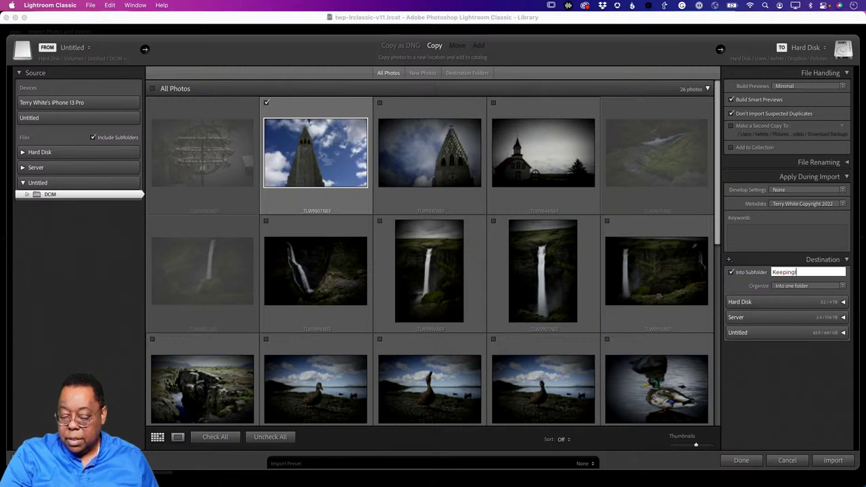
{"action": "type", "text": "InSync"}
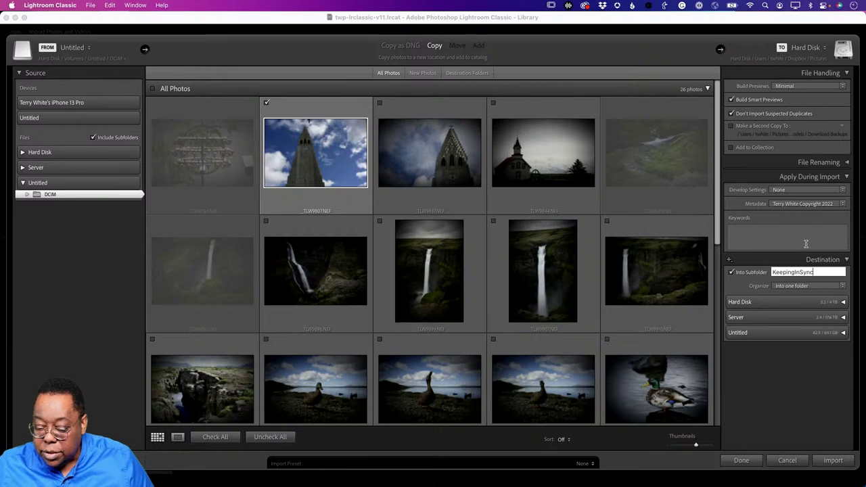
Add the import to the Keeping Everything In Sync collection in Demo's Photography Masterclass set and import the photo
{"action": "left_click", "coordinate": [731, 147]}
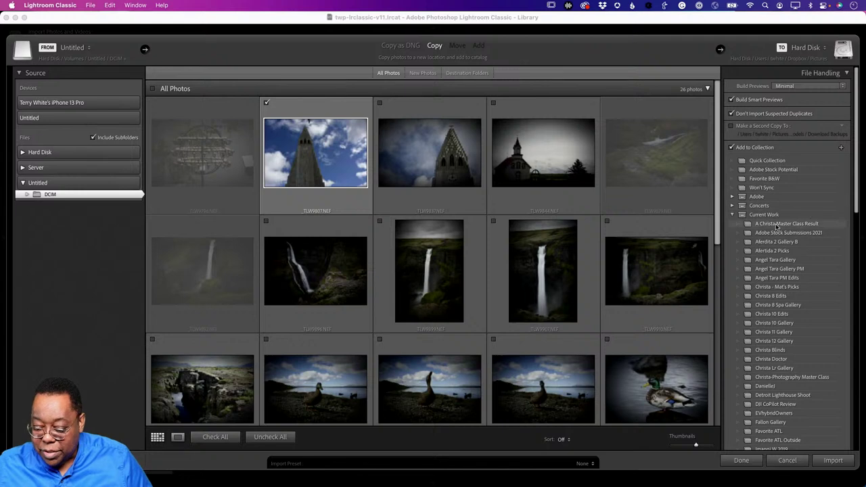
{"action": "left_click", "coordinate": [732, 216]}
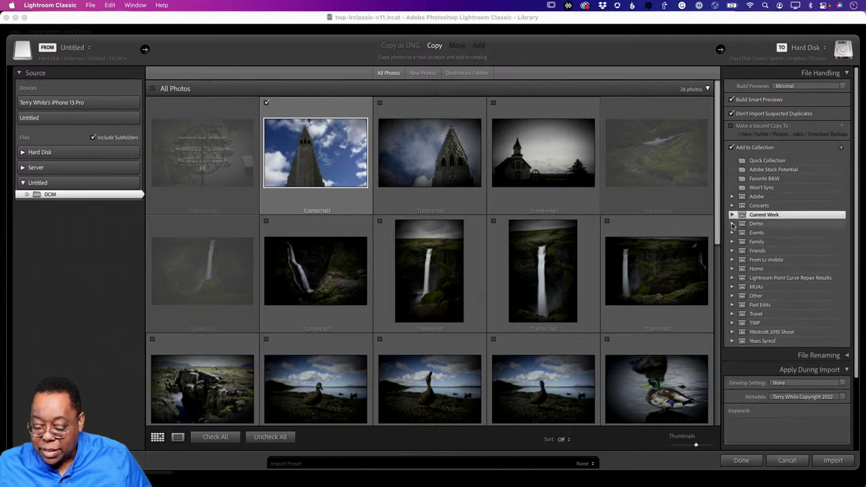
{"action": "left_click", "coordinate": [732, 224]}
{"action": "scroll", "coordinate": [780, 324], "scroll_direction": "down", "scroll_amount": 5}
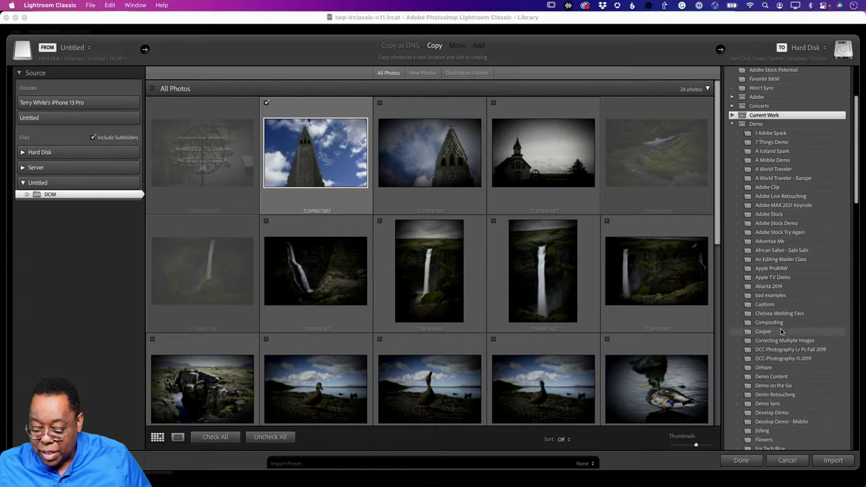
{"action": "scroll", "coordinate": [779, 333], "scroll_direction": "down", "scroll_amount": 2}
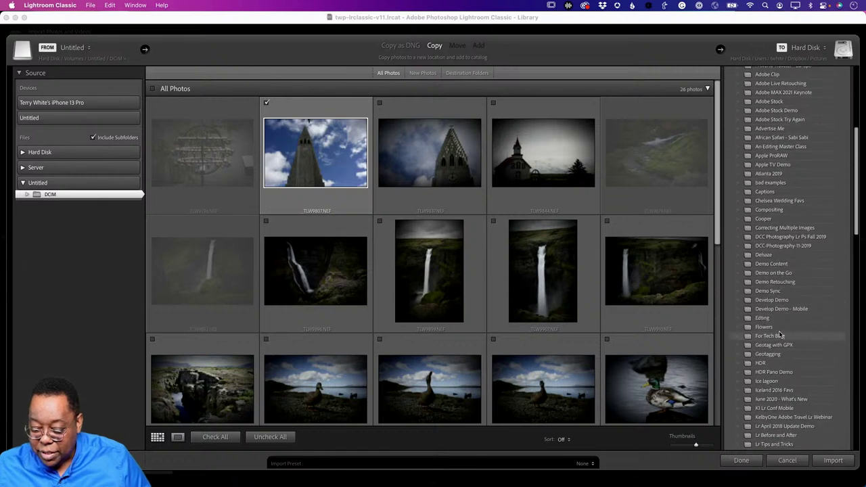
{"action": "scroll", "coordinate": [785, 332], "scroll_direction": "up", "scroll_amount": 7}
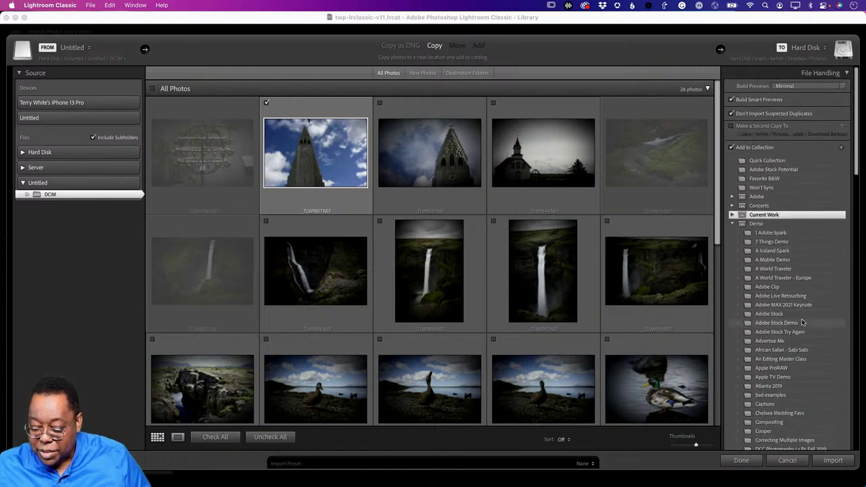
{"action": "scroll", "coordinate": [802, 323], "scroll_direction": "down", "scroll_amount": 20}
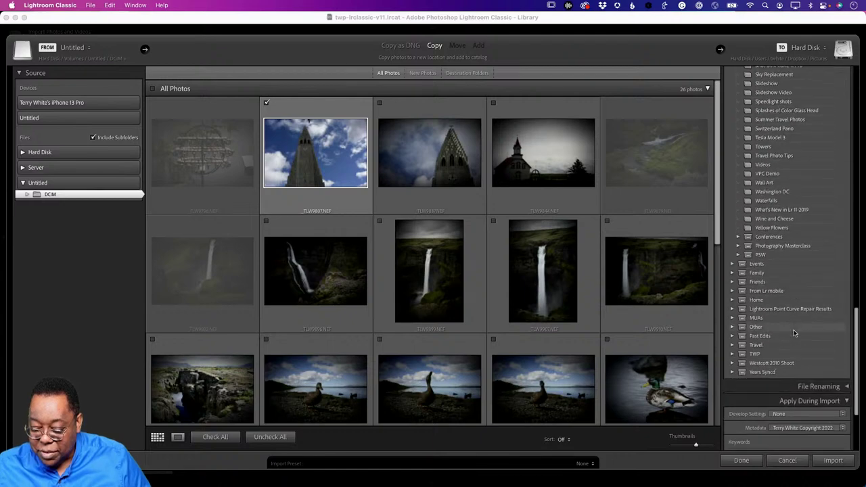
{"action": "left_click", "coordinate": [738, 247]}
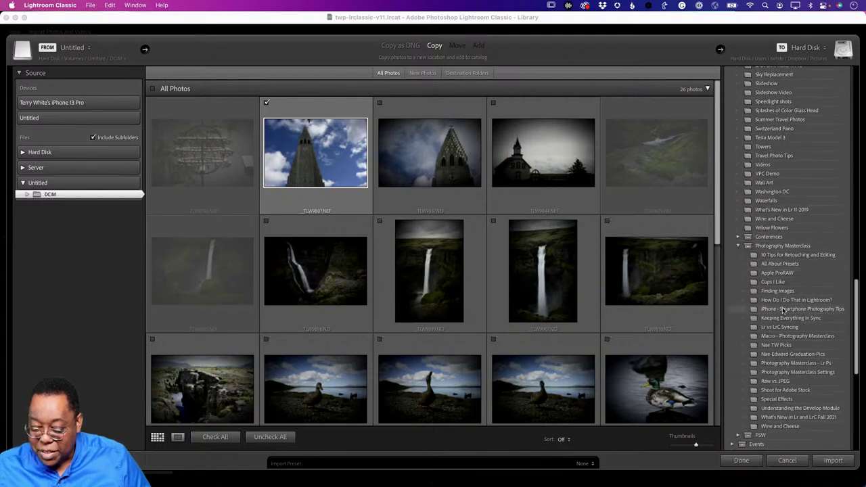
{"action": "scroll", "coordinate": [781, 319], "scroll_direction": "down", "scroll_amount": 1}
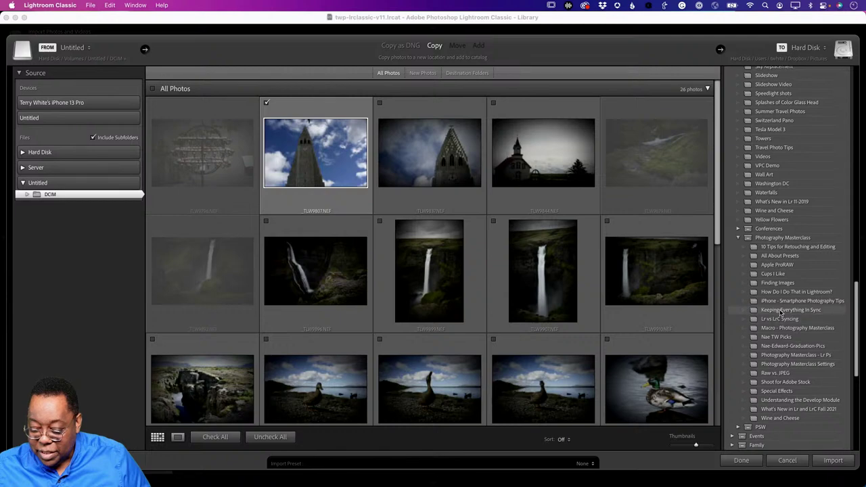
{"action": "left_click", "coordinate": [788, 308]}
{"action": "left_click", "coordinate": [831, 460]}
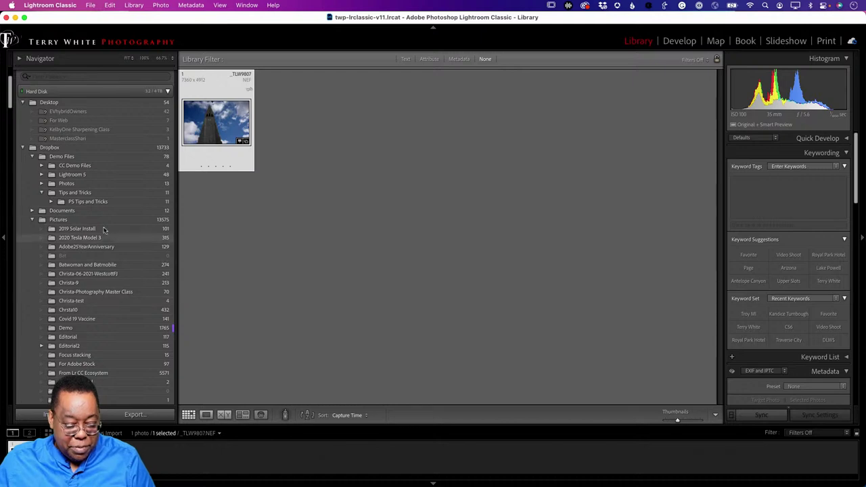
Open the Keeping Everything In Sync collection to view the newly imported photo alongside the others
{"action": "scroll", "coordinate": [96, 214], "scroll_direction": "down", "scroll_amount": 10}
{"action": "scroll", "coordinate": [97, 214], "scroll_direction": "down", "scroll_amount": 3}
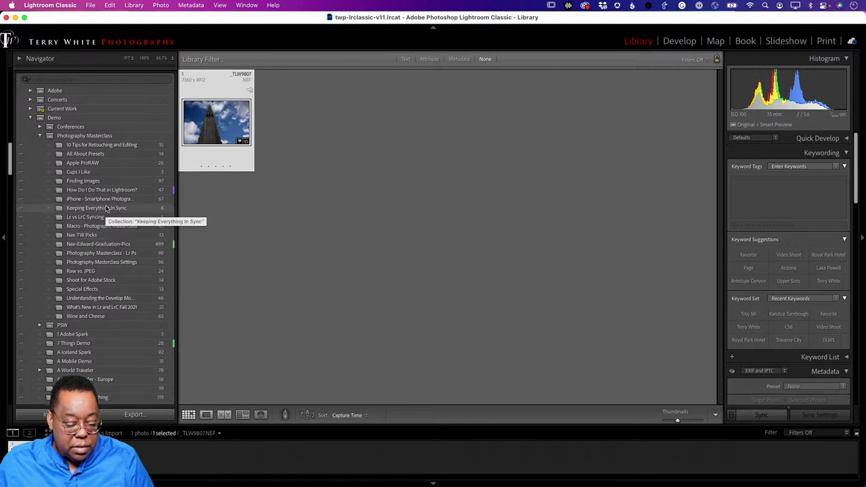
{"action": "left_click", "coordinate": [96, 208]}
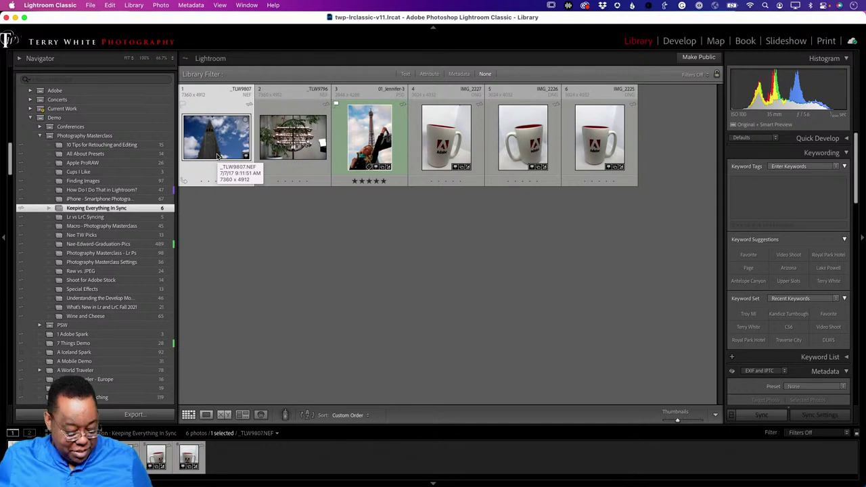
Switch to Lightroom and examine the info and sync status of _TLW9807.NEF and _TLW9796.NEF
{"action": "key", "text": "super+Tab"}
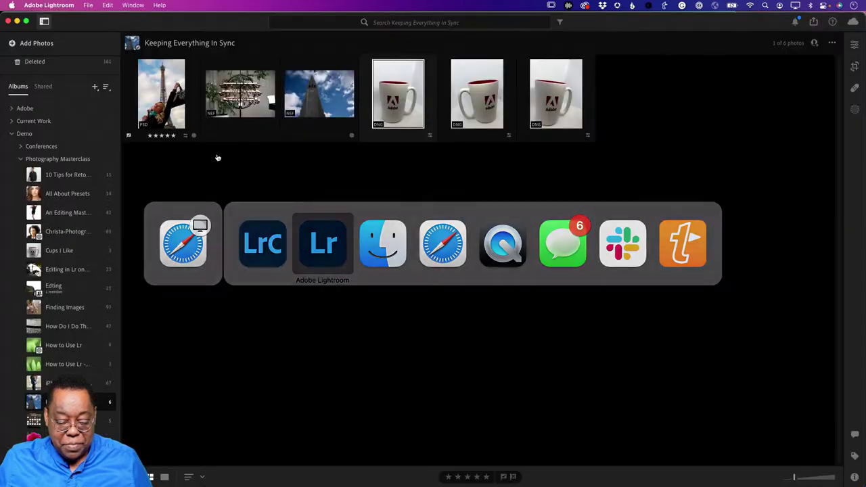
{"action": "left_click", "coordinate": [332, 107]}
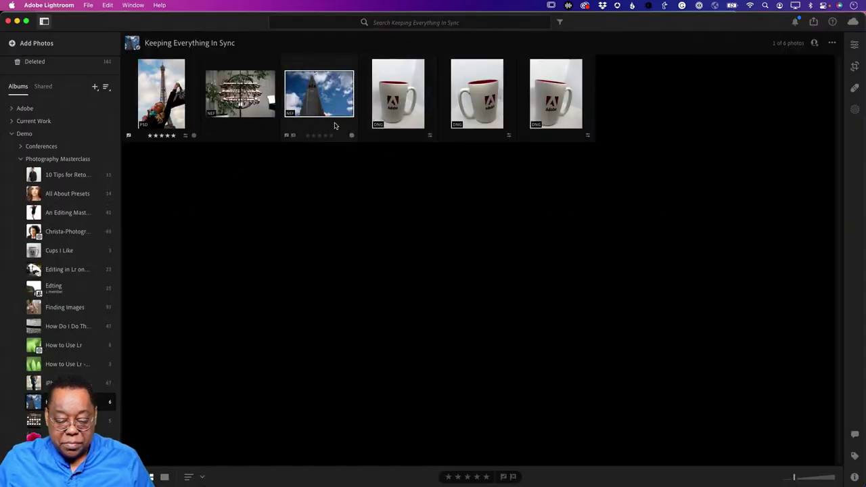
{"action": "left_click", "coordinate": [854, 477]}
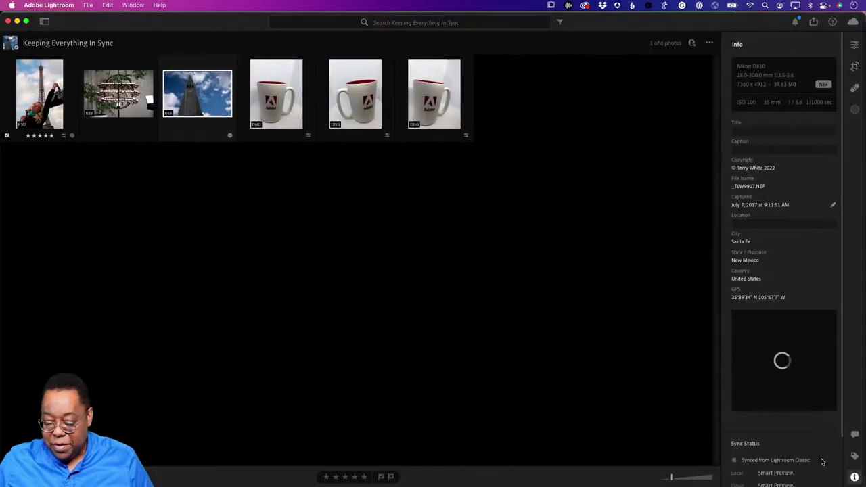
{"action": "scroll", "coordinate": [803, 468], "scroll_direction": "down", "scroll_amount": 3}
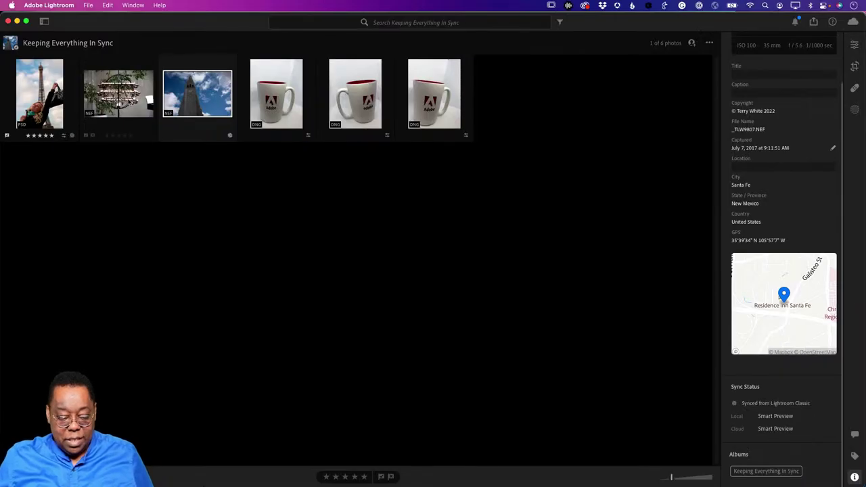
{"action": "left_click", "coordinate": [108, 103]}
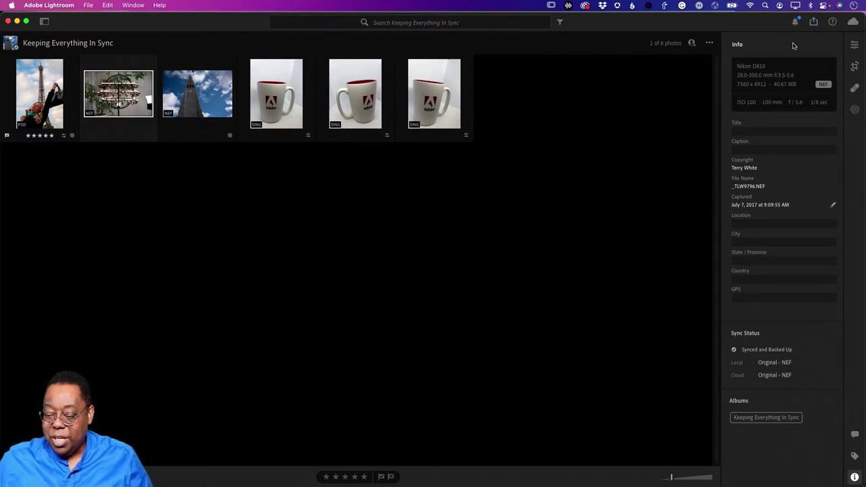
Check the cloud storage and sync status, deselect the photo and show the albums sidebar again
{"action": "left_click", "coordinate": [853, 24]}
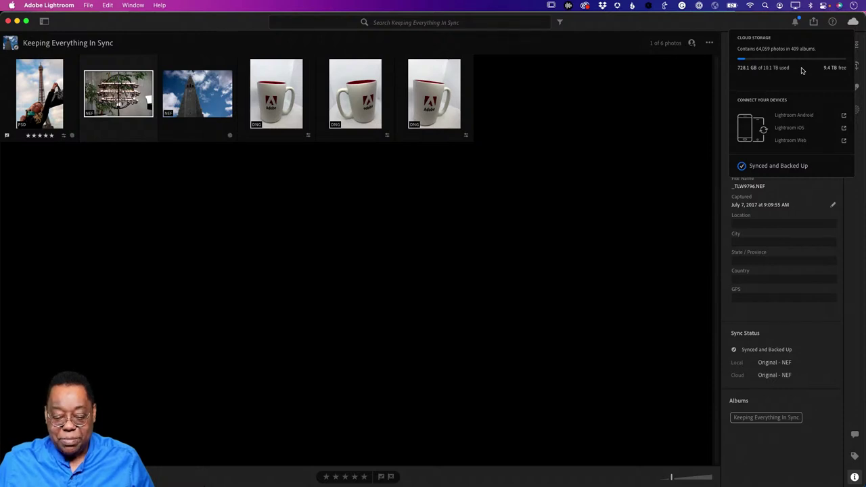
{"action": "left_click", "coordinate": [555, 122]}
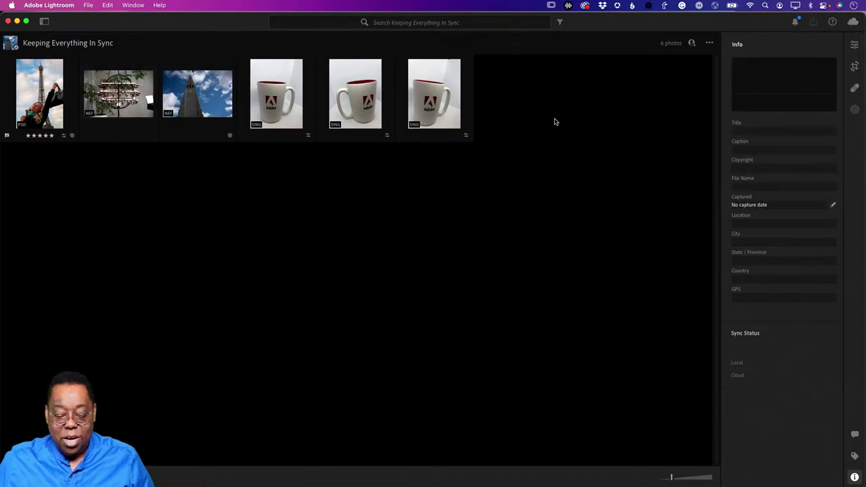
{"action": "left_click", "coordinate": [44, 21]}
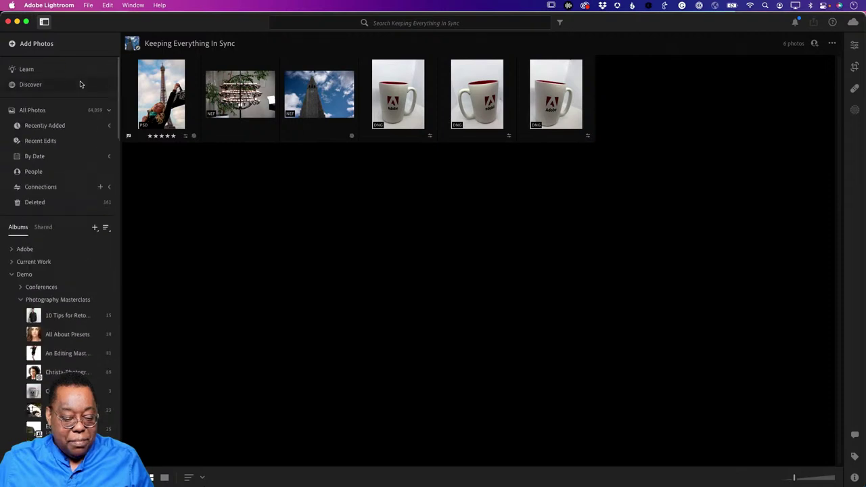